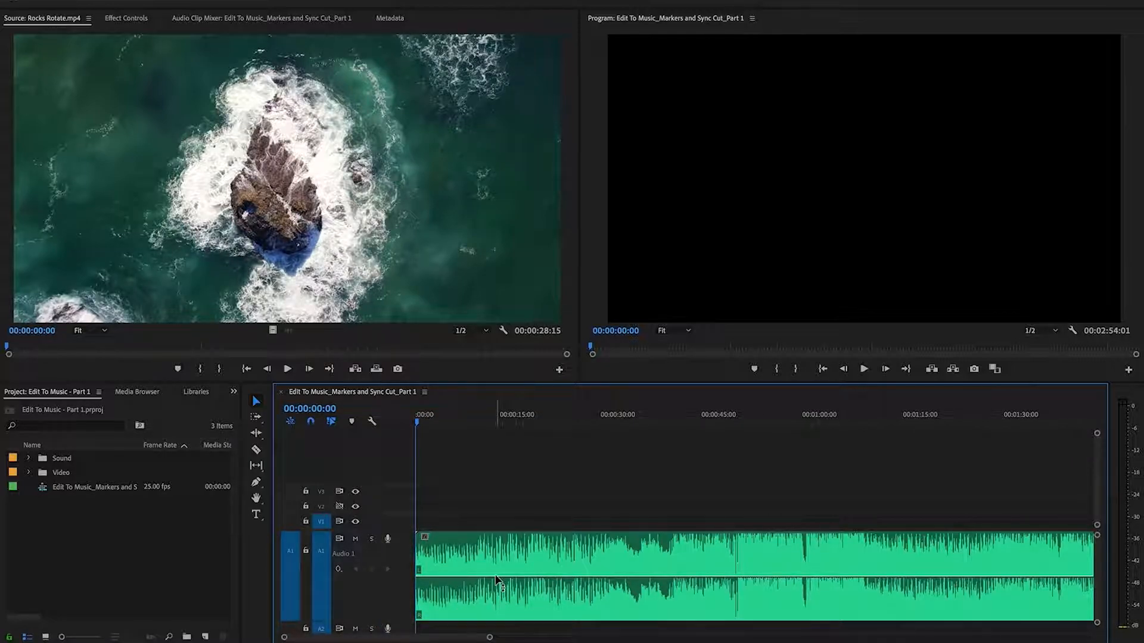
Listen to the music track from the start and again from about 9 seconds, returning the playhead to the sequence start
{"action": "key", "text": "space"}
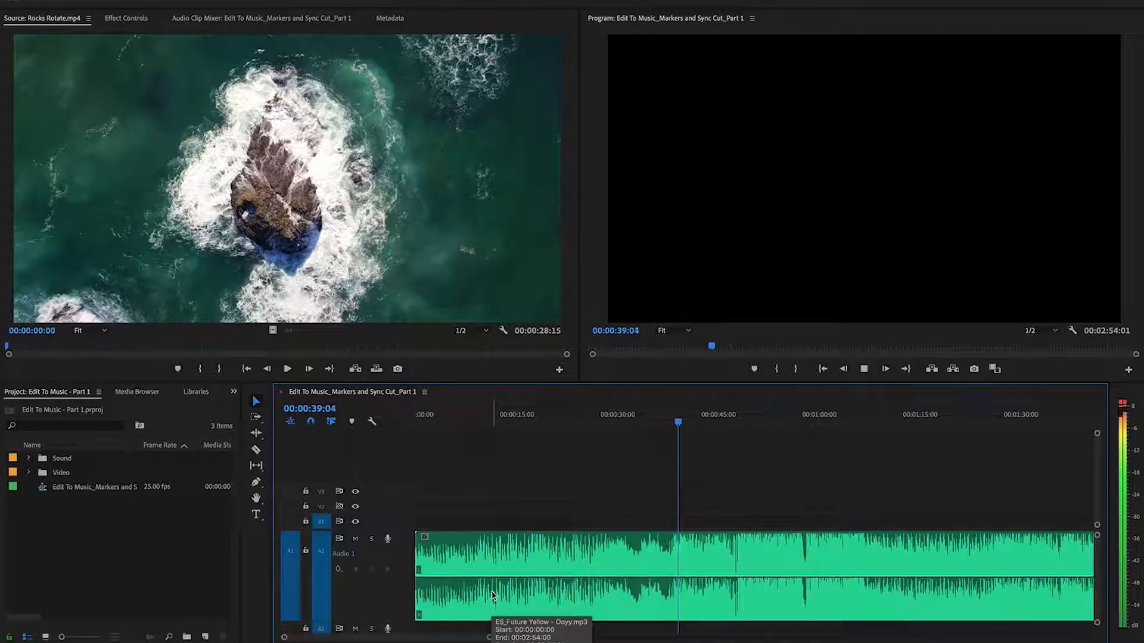
{"action": "key", "text": "space"}
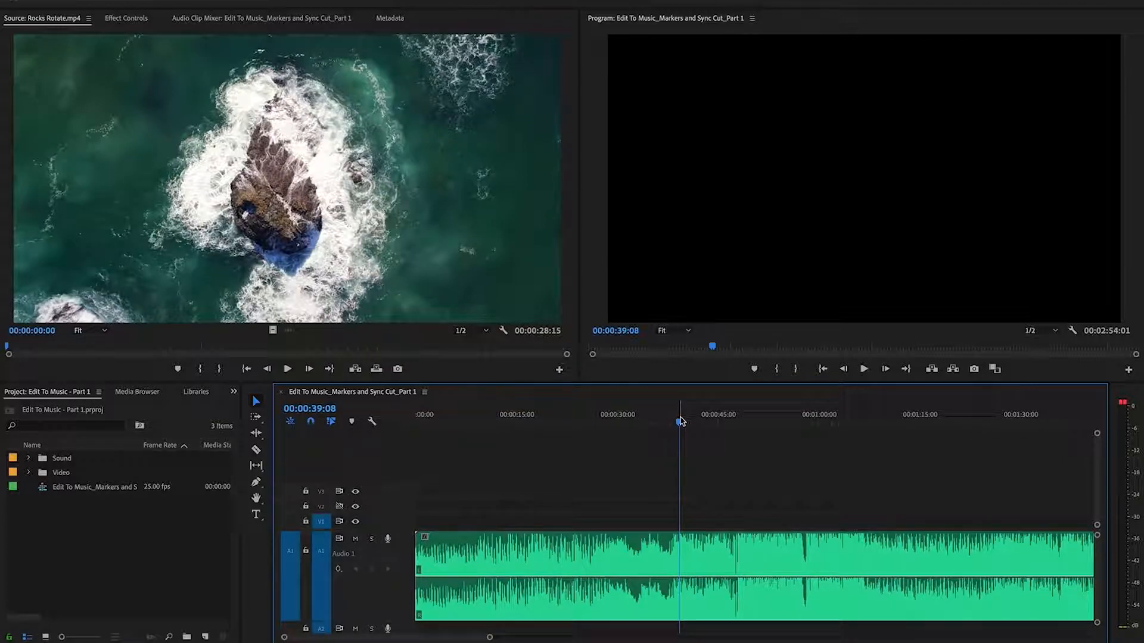
{"action": "left_click_drag", "start_coordinate": [681, 424], "coordinate": [421, 423]}
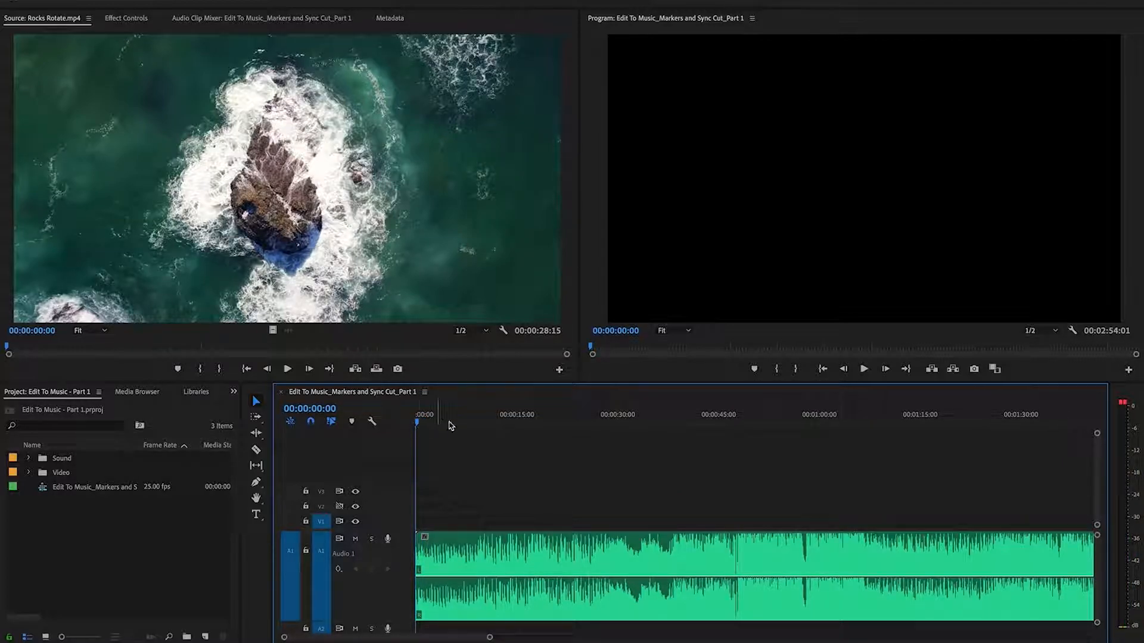
{"action": "left_click", "coordinate": [474, 425]}
{"action": "left_click_drag", "start_coordinate": [473, 425], "coordinate": [476, 426]}
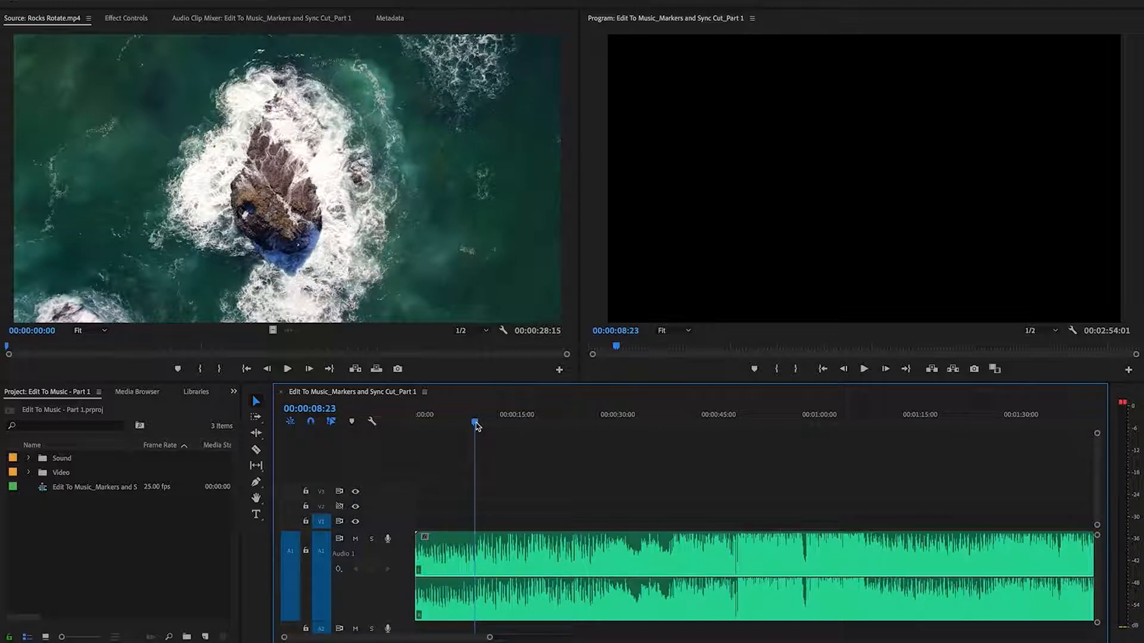
{"action": "key", "text": "space"}
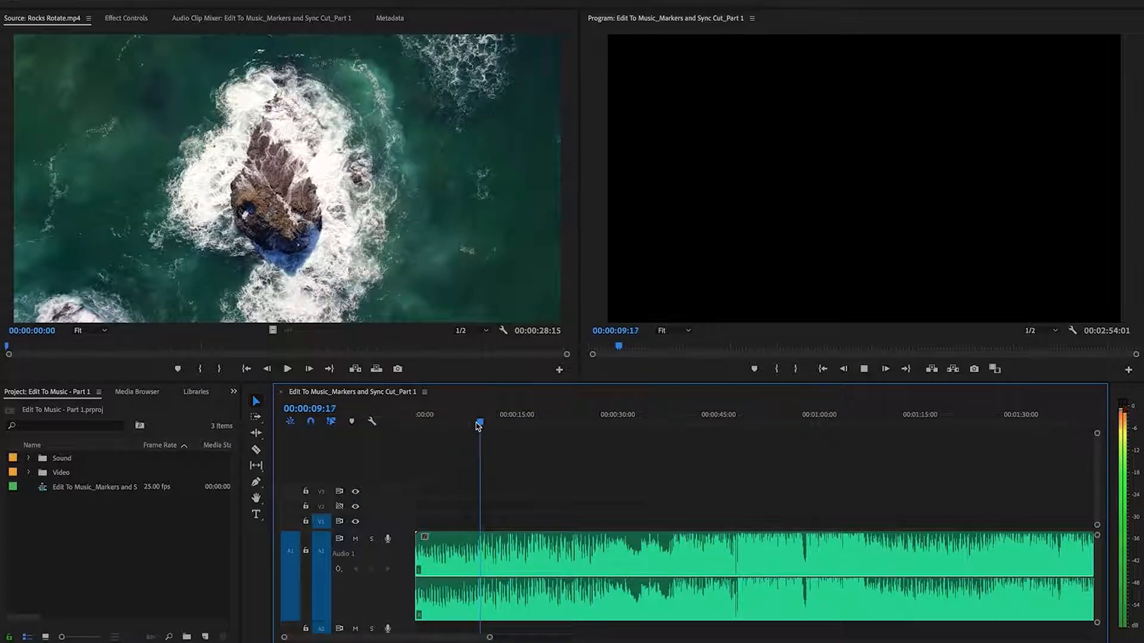
{"action": "key", "text": "space"}
{"action": "left_click_drag", "start_coordinate": [483, 427], "coordinate": [405, 430]}
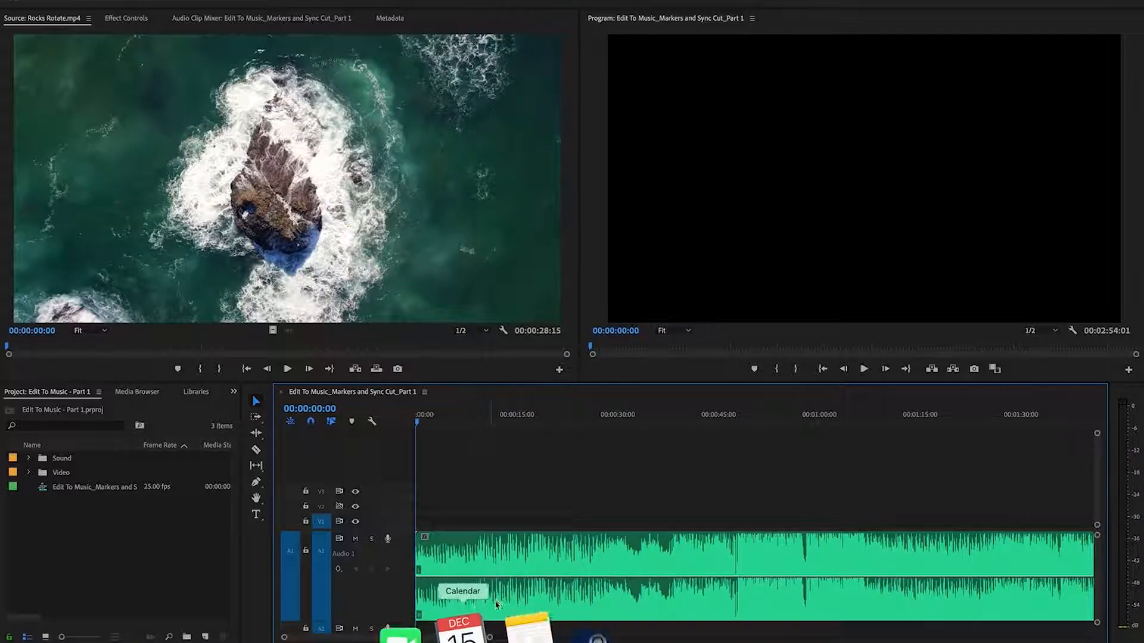
Enlarge the timeline's time scale and examine the music waveform around 10 seconds, then return the playhead to the sequence start
{"action": "left_click_drag", "start_coordinate": [490, 637], "coordinate": [378, 638]}
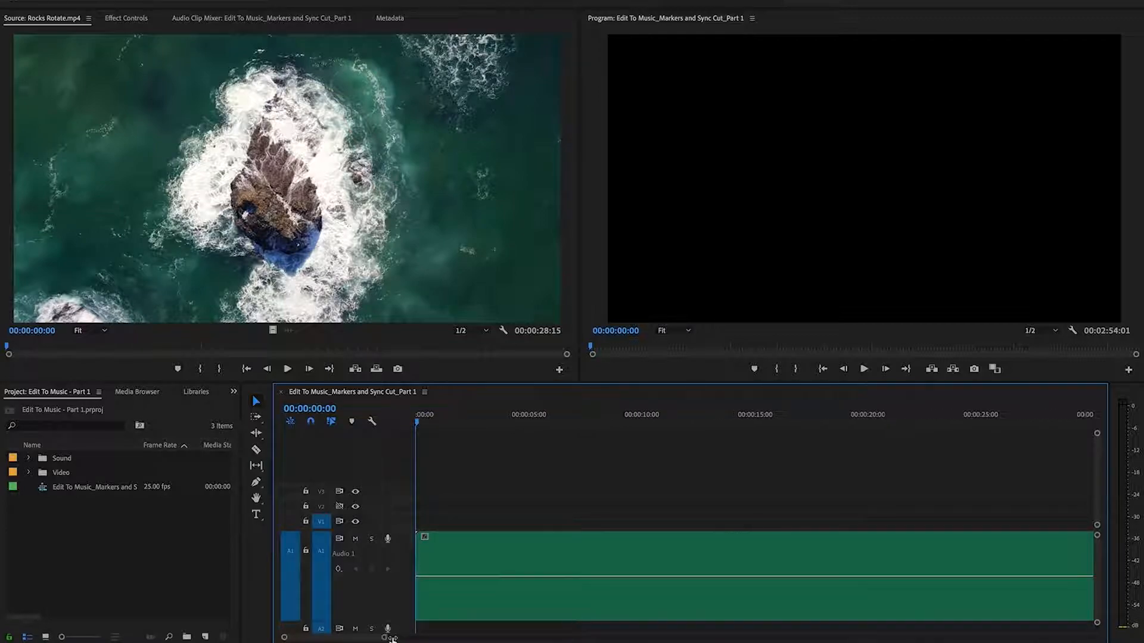
{"action": "left_click", "coordinate": [657, 422]}
{"action": "left_click_drag", "start_coordinate": [656, 423], "coordinate": [678, 422]}
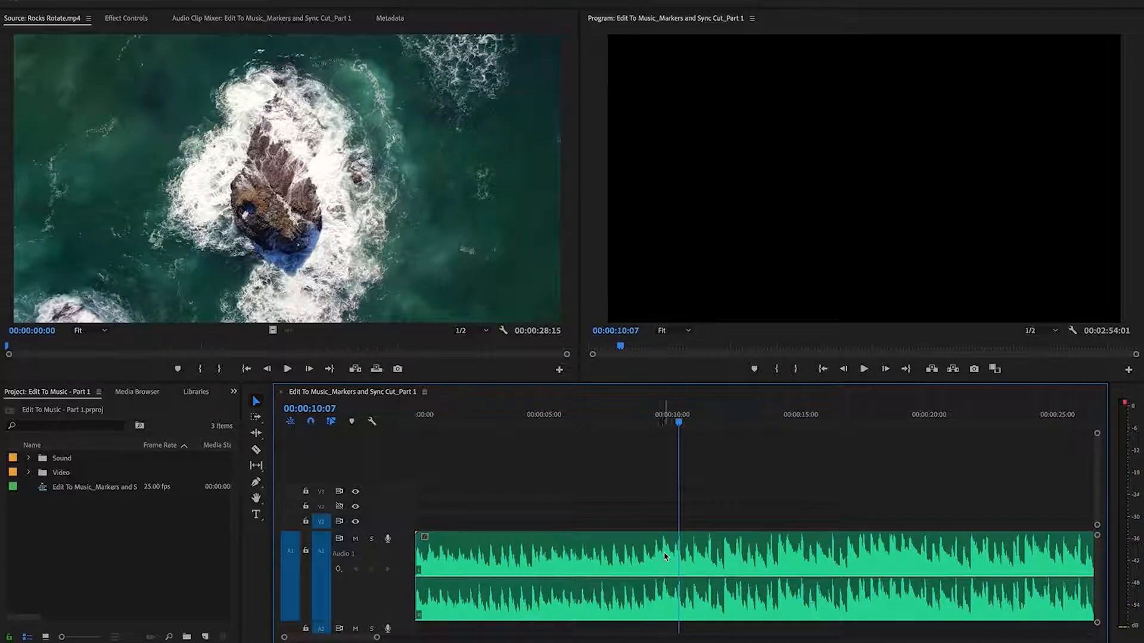
{"action": "left_click_drag", "start_coordinate": [679, 423], "coordinate": [382, 422]}
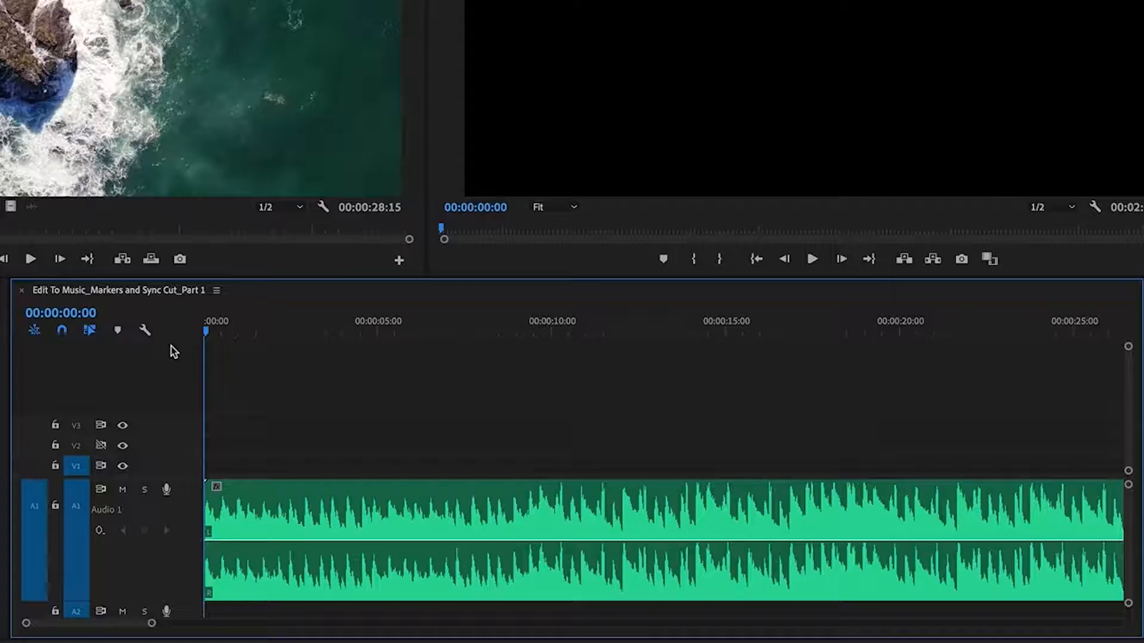
Play the sequence from the start and add timeline markers on the music's beats, placing the first at 00:00:09:16
{"action": "key", "text": "space"}
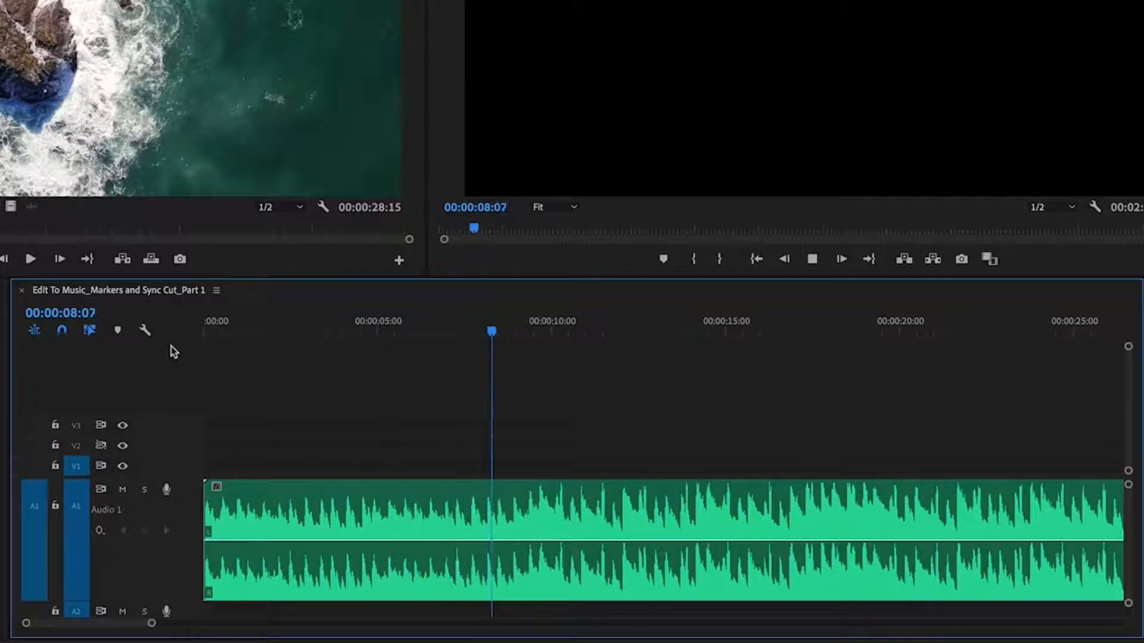
{"action": "key", "text": "m"}
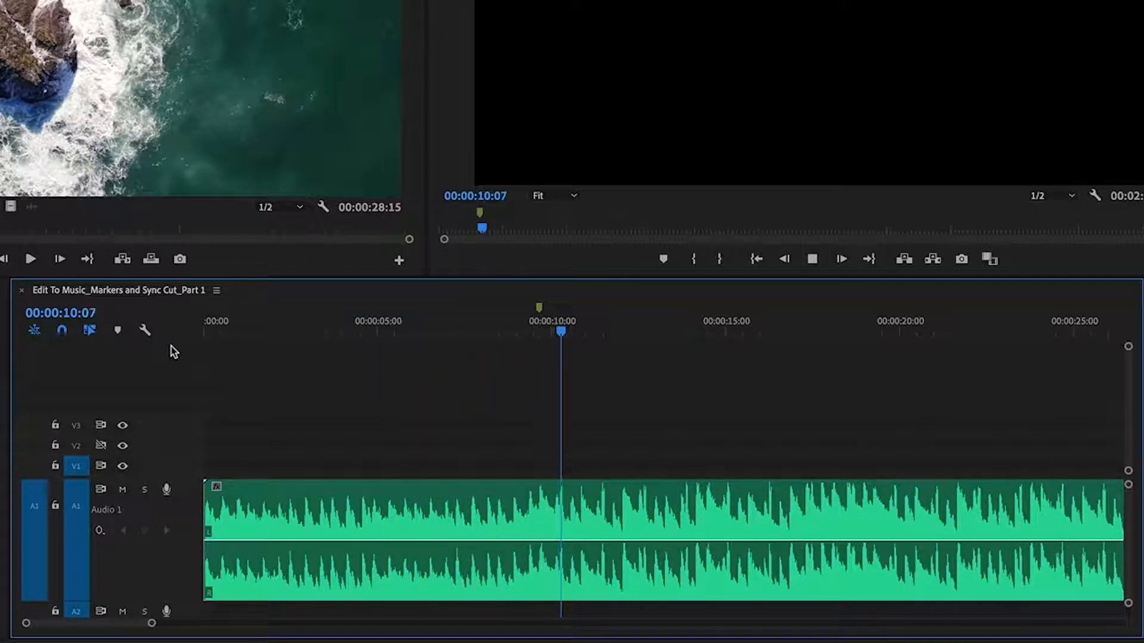
{"action": "key", "text": "m"}
{"action": "key", "text": "m"}
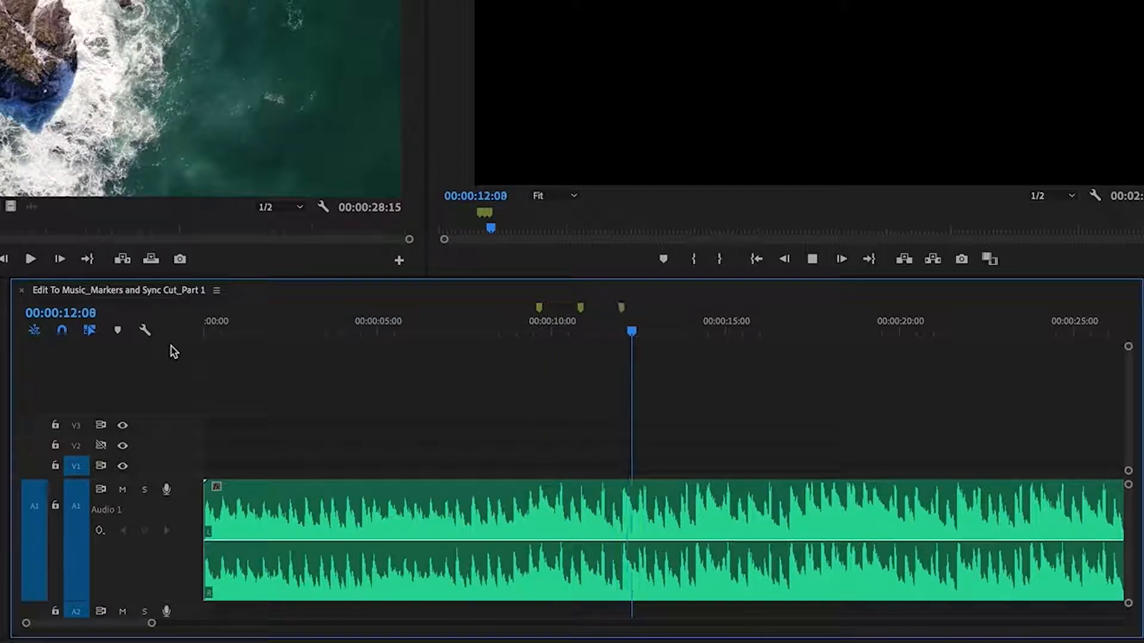
{"action": "key", "text": "m"}
{"action": "key", "text": "m"}
{"action": "key", "text": "m"}
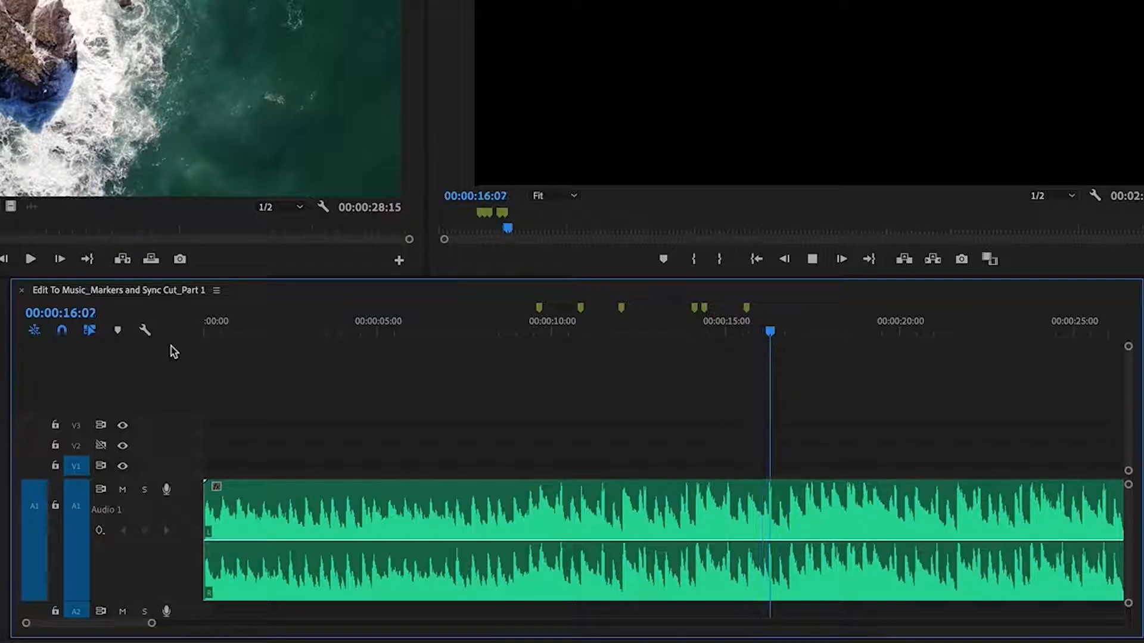
{"action": "key", "text": "m"}
{"action": "key", "text": "m"}
{"action": "key", "text": "m"}
{"action": "key", "text": "m"}
{"action": "key", "text": "m"}
{"action": "key", "text": "m"}
{"action": "key", "text": "m"}
{"action": "key", "text": "m"}
{"action": "key", "text": "m"}
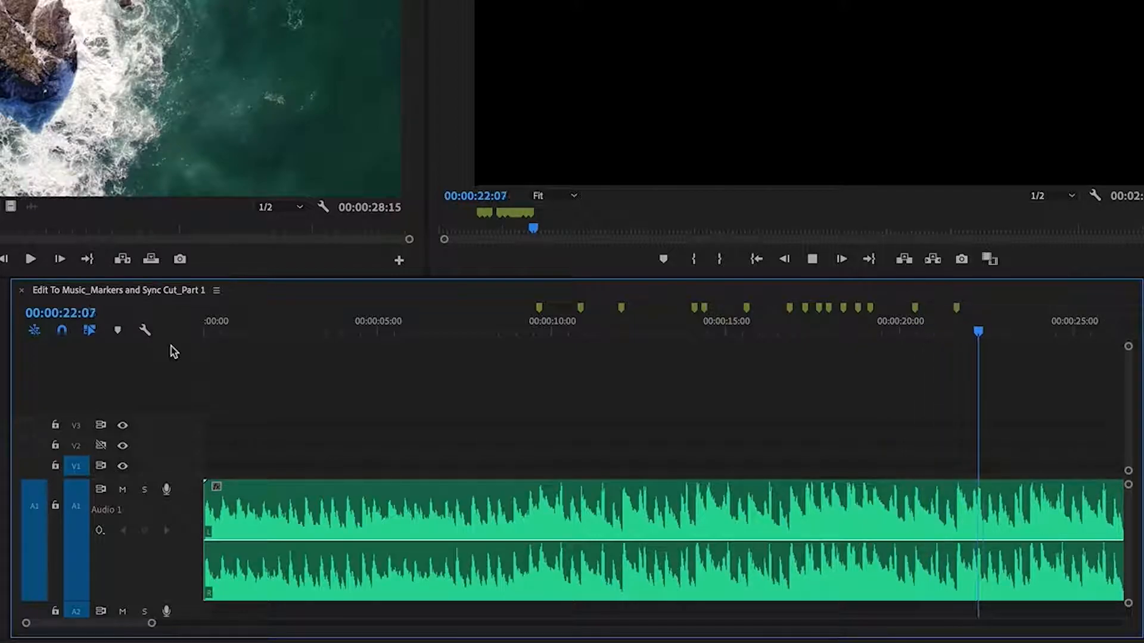
{"action": "key", "text": "m"}
{"action": "key", "text": "m"}
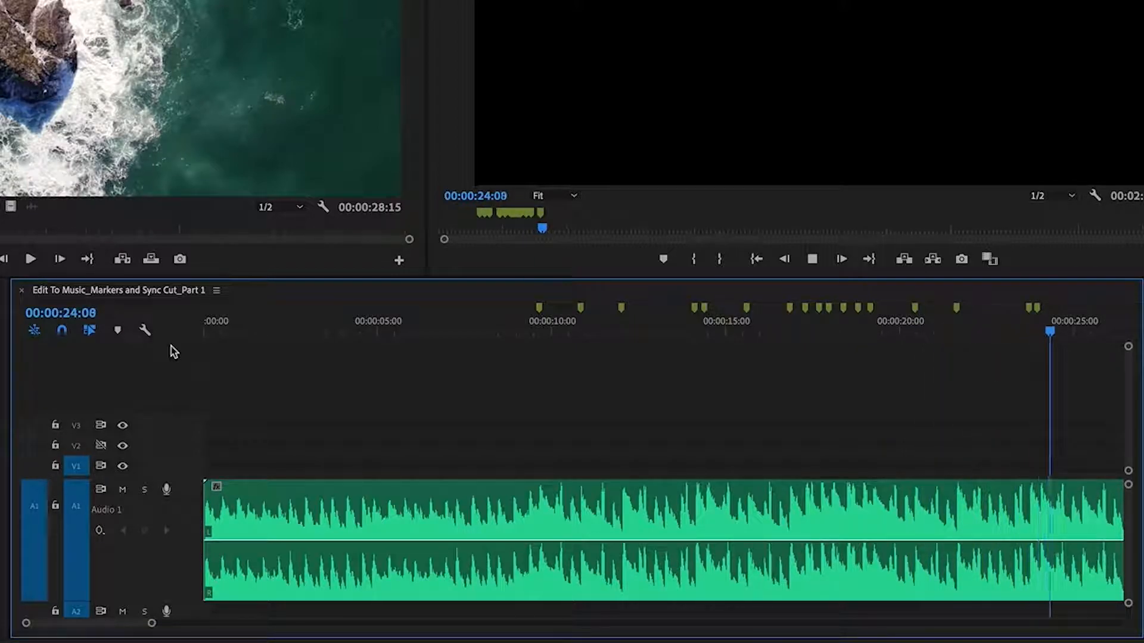
{"action": "key", "text": "m"}
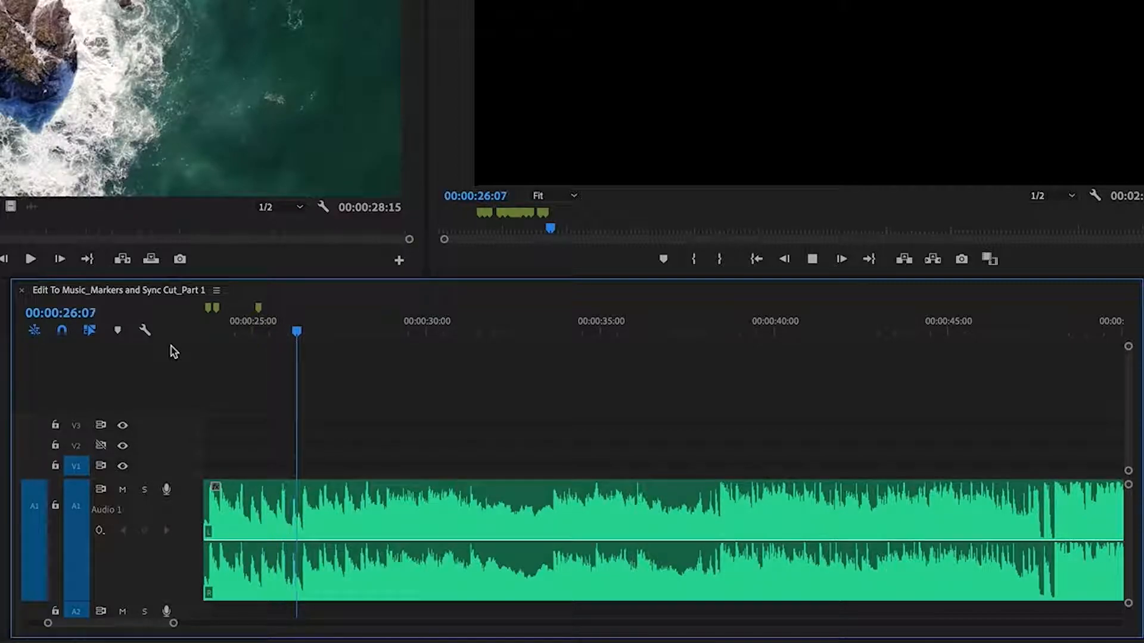
{"action": "key", "text": "m"}
{"action": "key", "text": "m"}
{"action": "key", "text": "m"}
{"action": "key", "text": "m"}
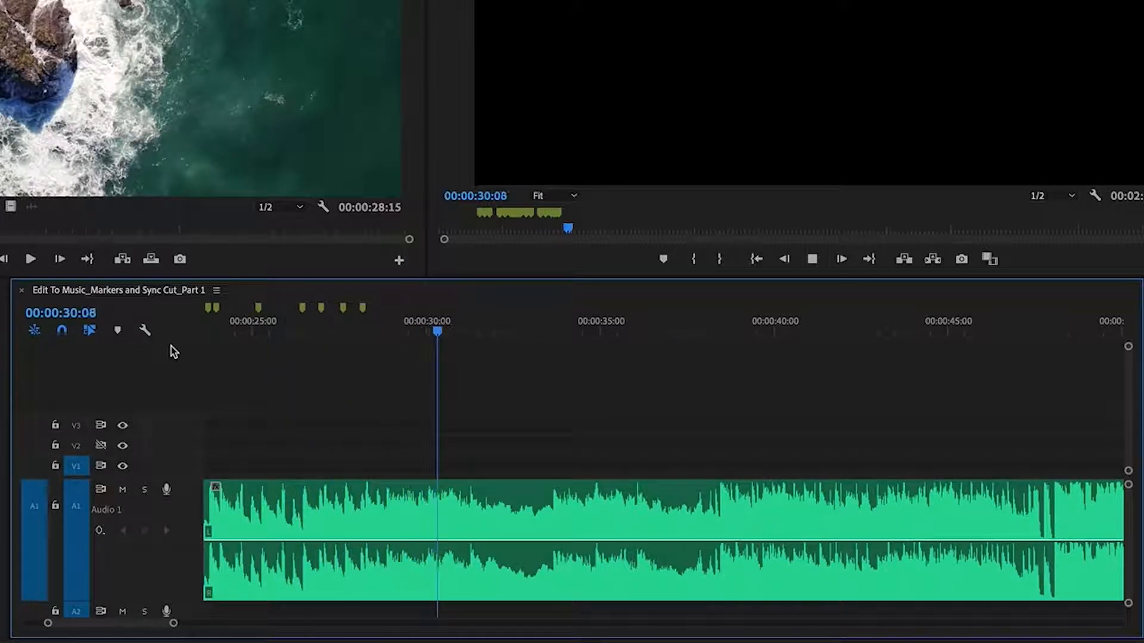
{"action": "key", "text": "m"}
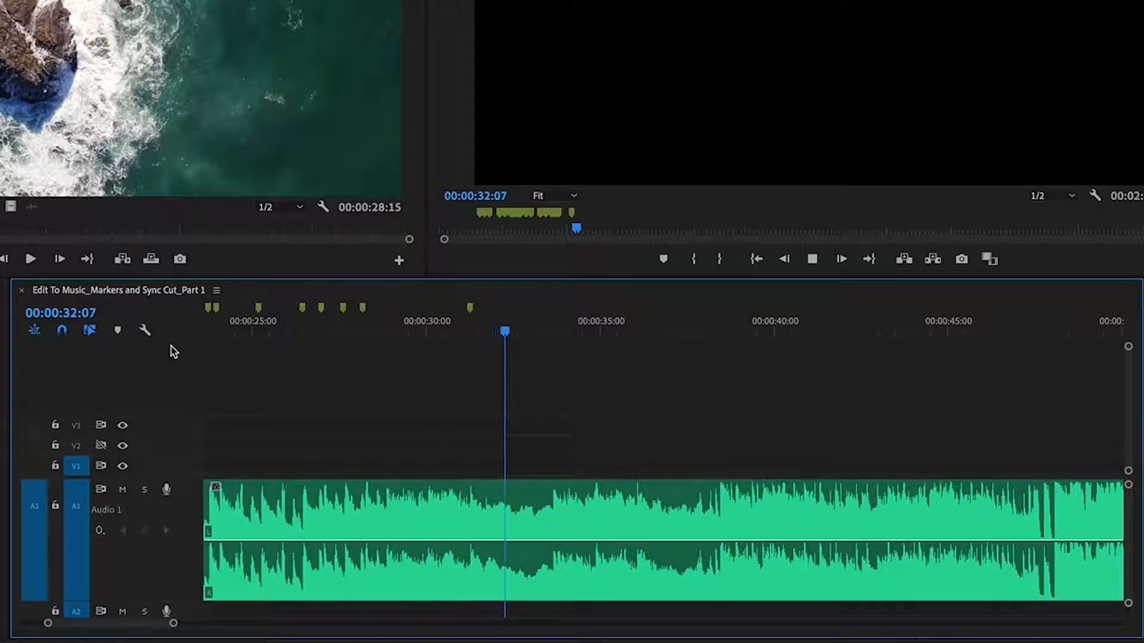
{"action": "key", "text": "m"}
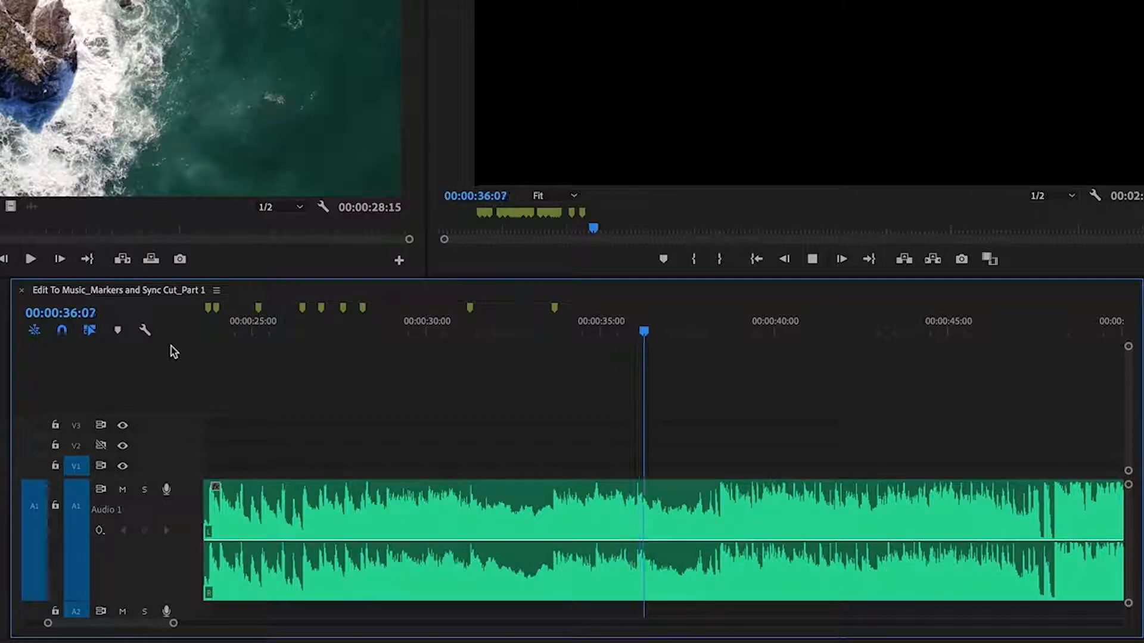
{"action": "key", "text": "m"}
{"action": "key", "text": "m"}
{"action": "key", "text": "m"}
{"action": "key", "text": "m"}
{"action": "key", "text": "m"}
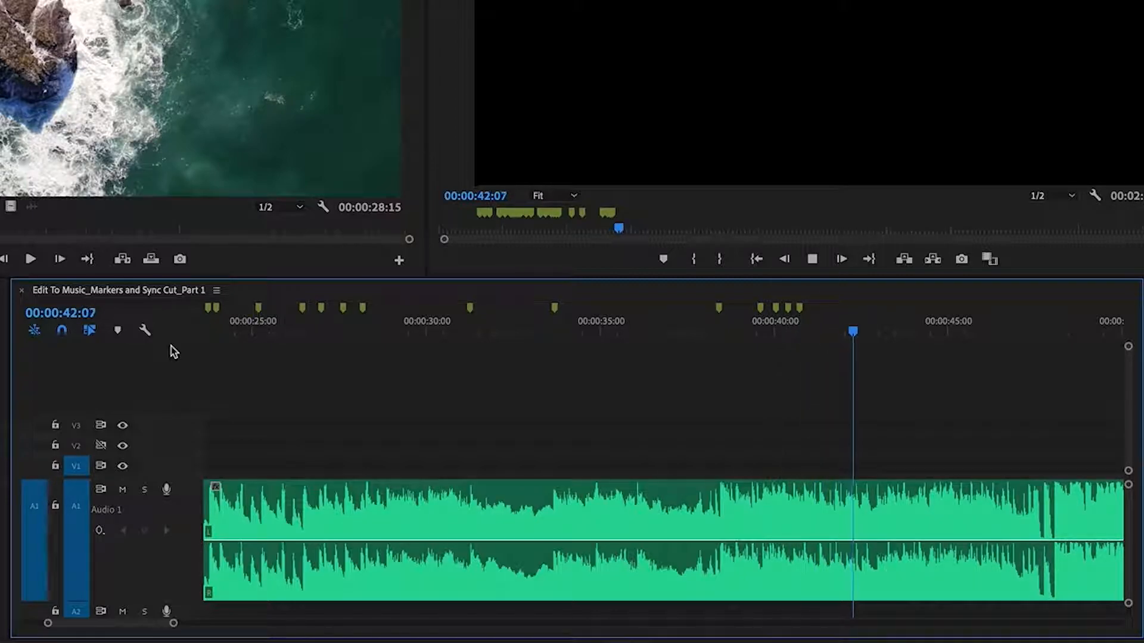
{"action": "key", "text": "m"}
{"action": "key", "text": "m"}
{"action": "key", "text": "m"}
{"action": "key", "text": "m"}
{"action": "key", "text": "m"}
{"action": "key", "text": "m"}
{"action": "key", "text": "m"}
{"action": "key", "text": "m"}
{"action": "key", "text": "m"}
{"action": "key", "text": "m"}
{"action": "key", "text": "m"}
{"action": "key", "text": "m"}
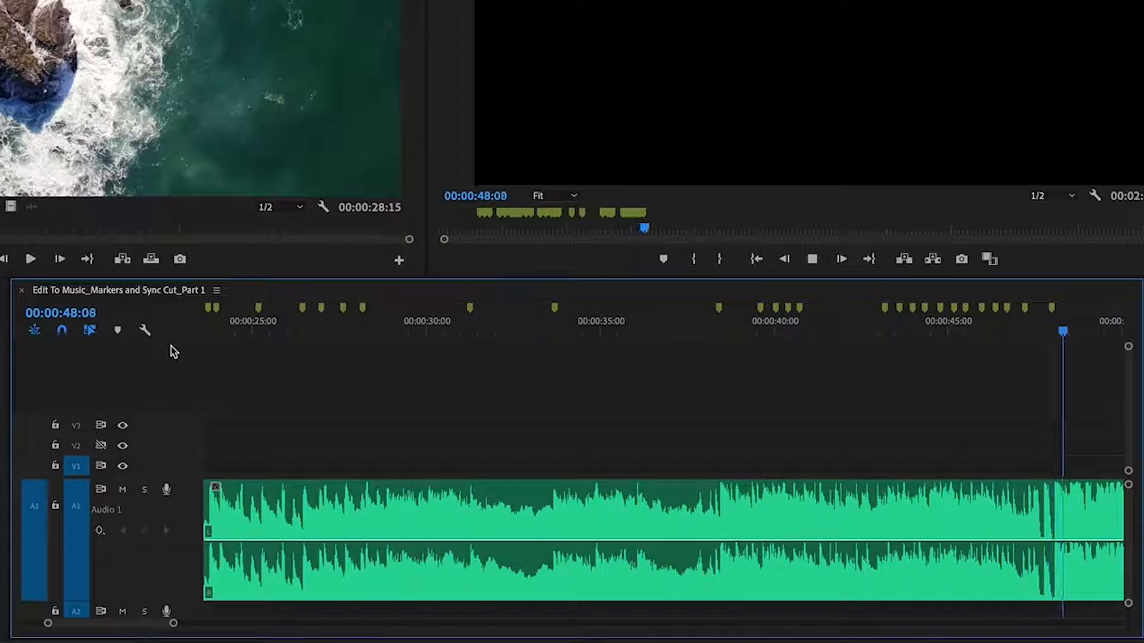
{"action": "key", "text": "m"}
{"action": "key", "text": "m"}
{"action": "key", "text": "m"}
{"action": "key", "text": "m"}
{"action": "key", "text": "m"}
{"action": "key", "text": "m"}
{"action": "key", "text": "m"}
{"action": "key", "text": "m"}
{"action": "key", "text": "m"}
{"action": "key", "text": "m"}
{"action": "key", "text": "m"}
{"action": "key", "text": "m"}
{"action": "key", "text": "m"}
{"action": "key", "text": "m"}
{"action": "key", "text": "m"}
{"action": "key", "text": "m"}
{"action": "key", "text": "m"}
{"action": "key", "text": "m"}
{"action": "key", "text": "m"}
{"action": "key", "text": "m"}
{"action": "key", "text": "m"}
{"action": "key", "text": "m"}
{"action": "key", "text": "m"}
{"action": "key", "text": "m"}
{"action": "key", "text": "m"}
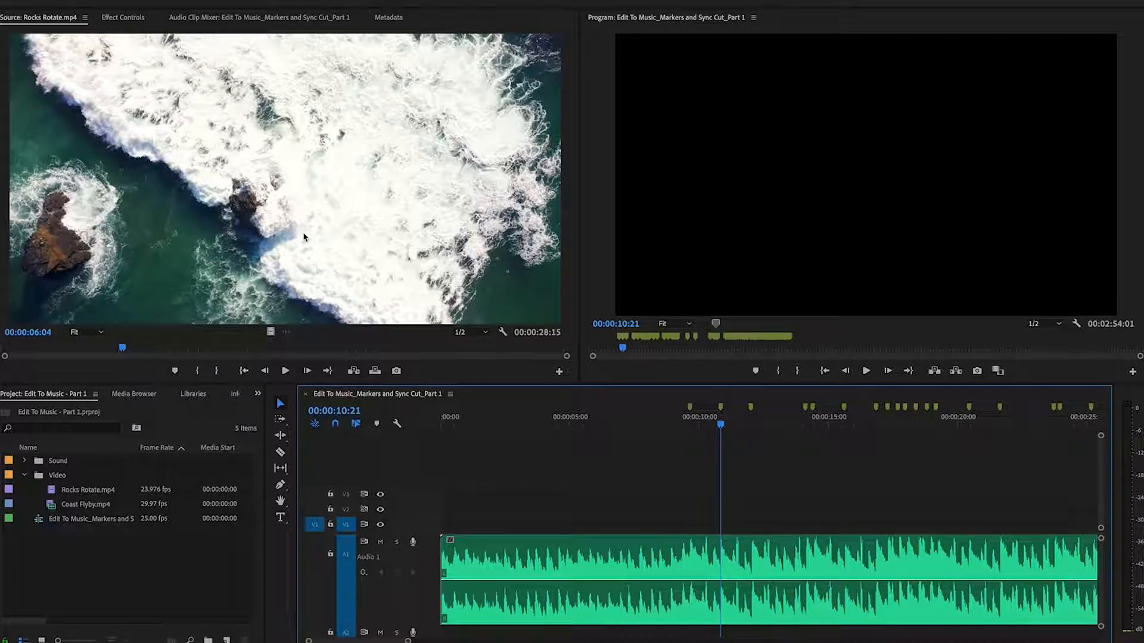
Preview Rocks Rotate.mp4, then load Coast Flyby.mp4 in the source monitor and scrub through its footage
{"action": "left_click", "coordinate": [223, 275]}
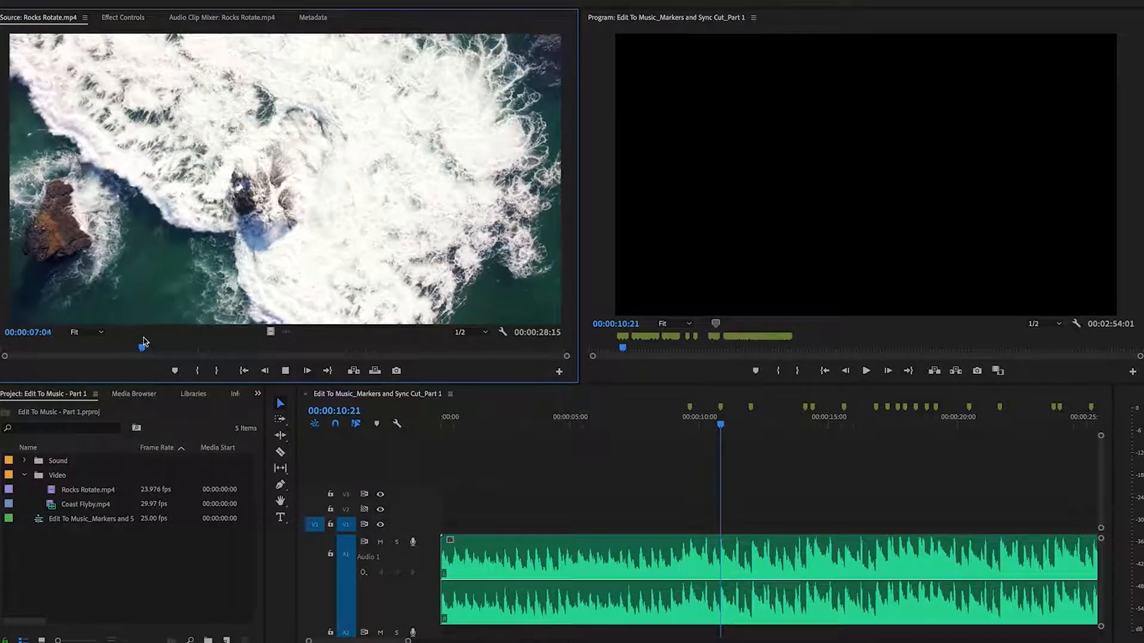
{"action": "left_click", "coordinate": [71, 348]}
{"action": "left_click_drag", "start_coordinate": [71, 348], "coordinate": [132, 352]}
{"action": "left_click_drag", "start_coordinate": [75, 506], "coordinate": [168, 268]}
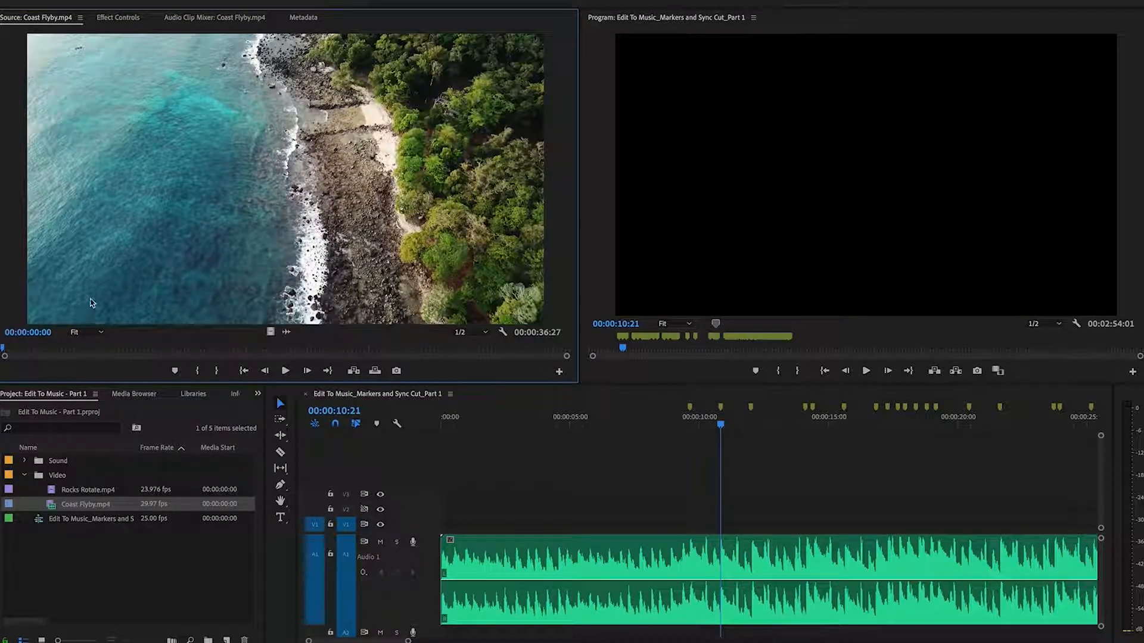
{"action": "left_click_drag", "start_coordinate": [2, 354], "coordinate": [104, 354]}
{"action": "key", "text": "space"}
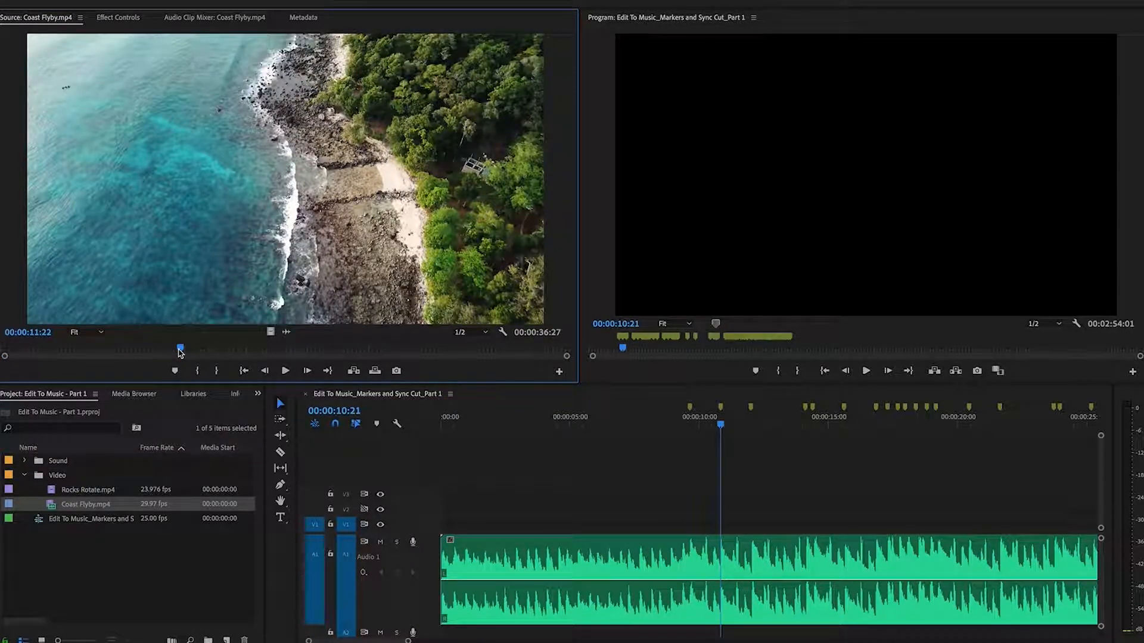
Place Rocks Rotate.mp4 on video track V1 at the sequence start and mute the music track A1
{"action": "left_click", "coordinate": [81, 491]}
{"action": "left_click_drag", "start_coordinate": [143, 302], "coordinate": [435, 524]}
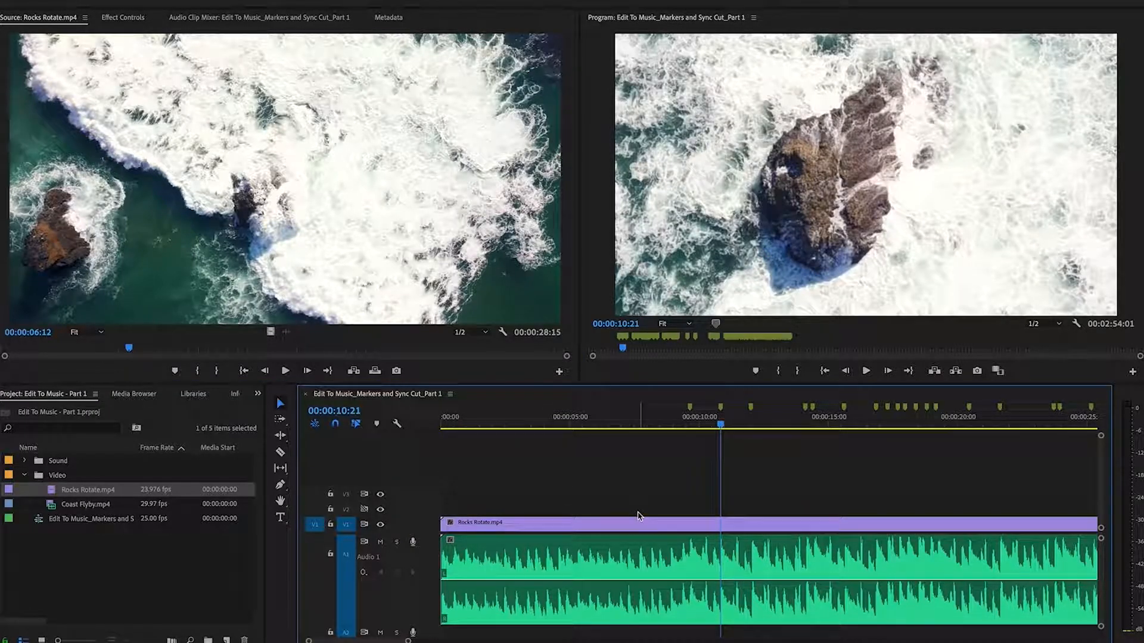
{"action": "left_click", "coordinate": [381, 543]}
Split the Rocks Rotate.mp4 clip on V1 at the first marker, 00:00:09:16, and the third marker, 00:00:12:00
{"action": "left_click", "coordinate": [735, 421]}
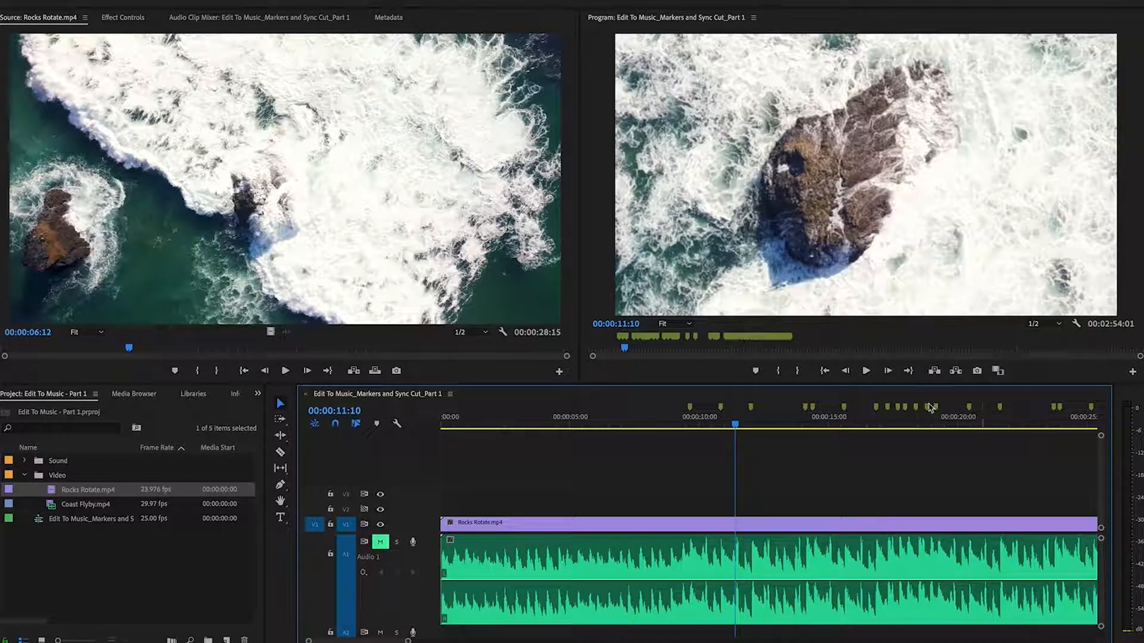
{"action": "left_click_drag", "start_coordinate": [734, 427], "coordinate": [690, 426]}
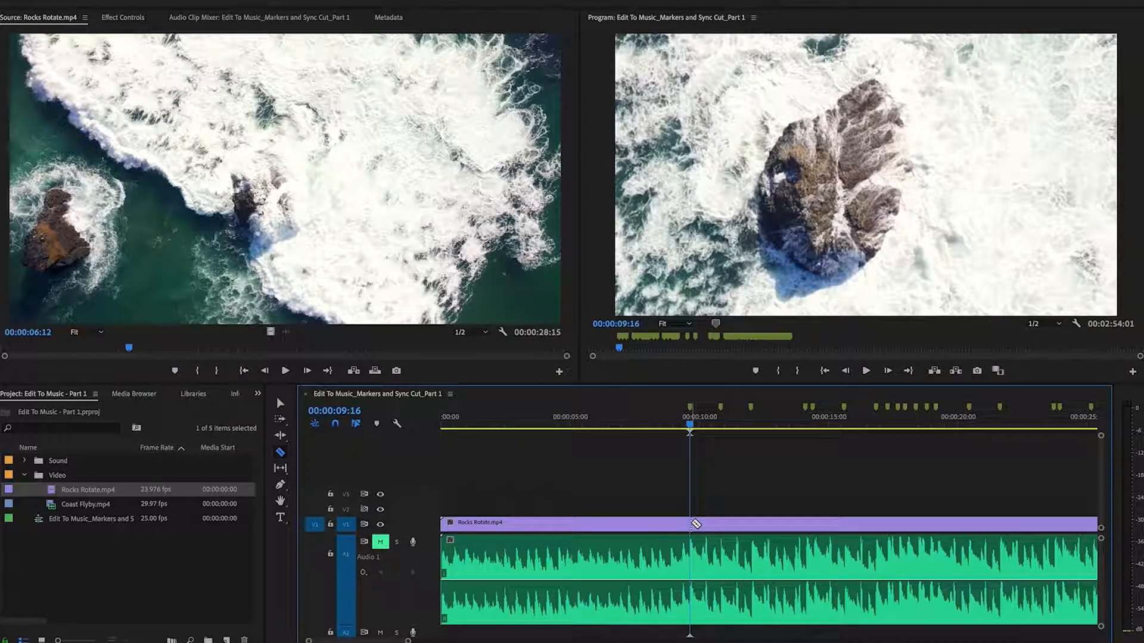
{"action": "left_click", "coordinate": [696, 523]}
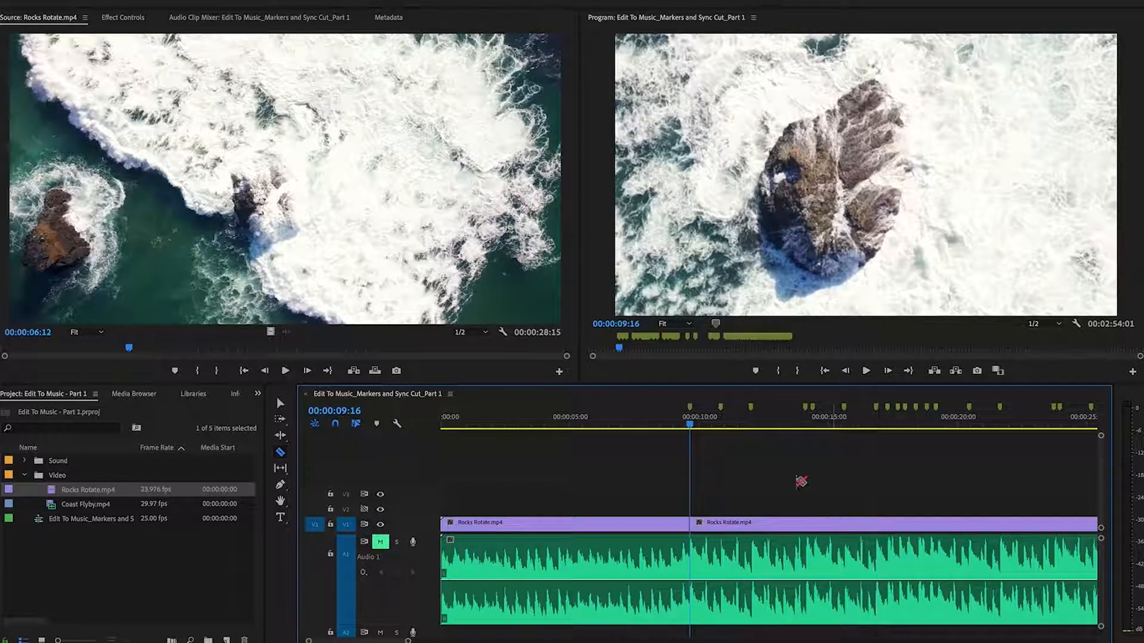
{"action": "mouse_move", "coordinate": [691, 425]}
{"action": "left_mouse_down"}
{"action": "mouse_move", "coordinate": [777, 429]}
{"action": "mouse_move", "coordinate": [691, 429]}
{"action": "mouse_move", "coordinate": [754, 430]}
{"action": "left_mouse_up"}
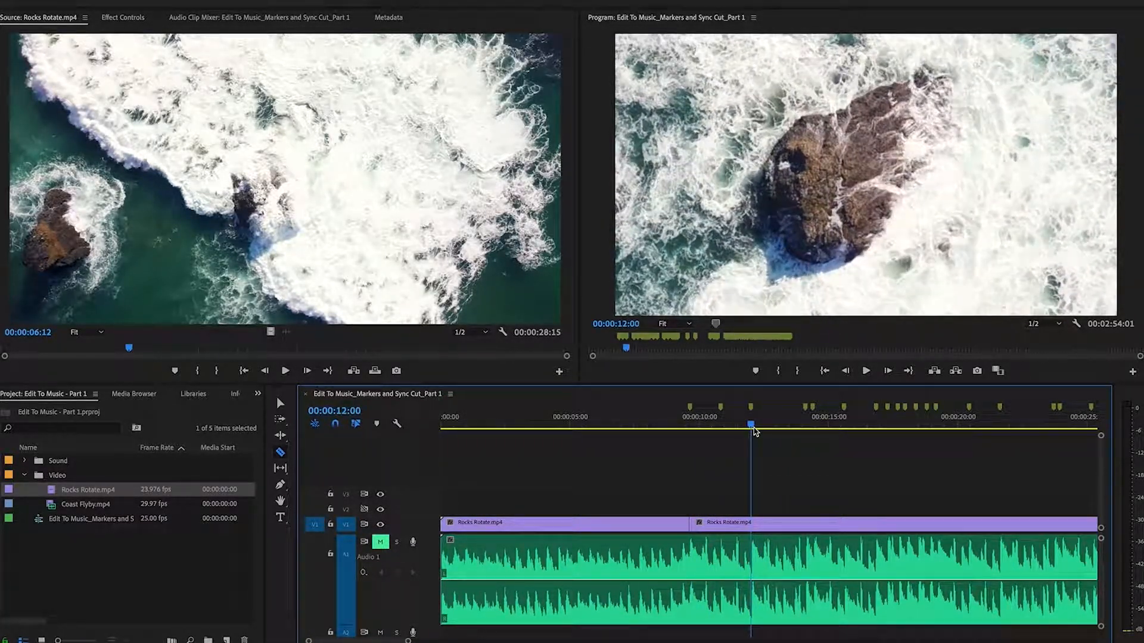
{"action": "left_click", "coordinate": [752, 523]}
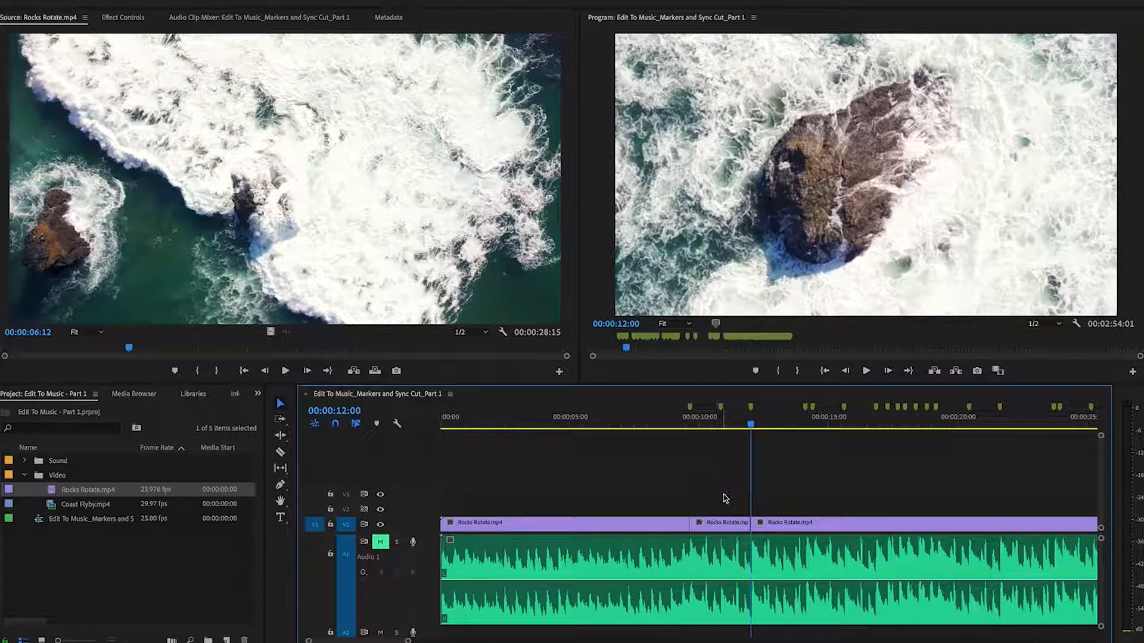
Delete the middle section of Rocks Rotate.mp4 and close the gap by moving the remaining section against the first one
{"action": "left_click", "coordinate": [727, 523]}
{"action": "key", "text": "Delete"}
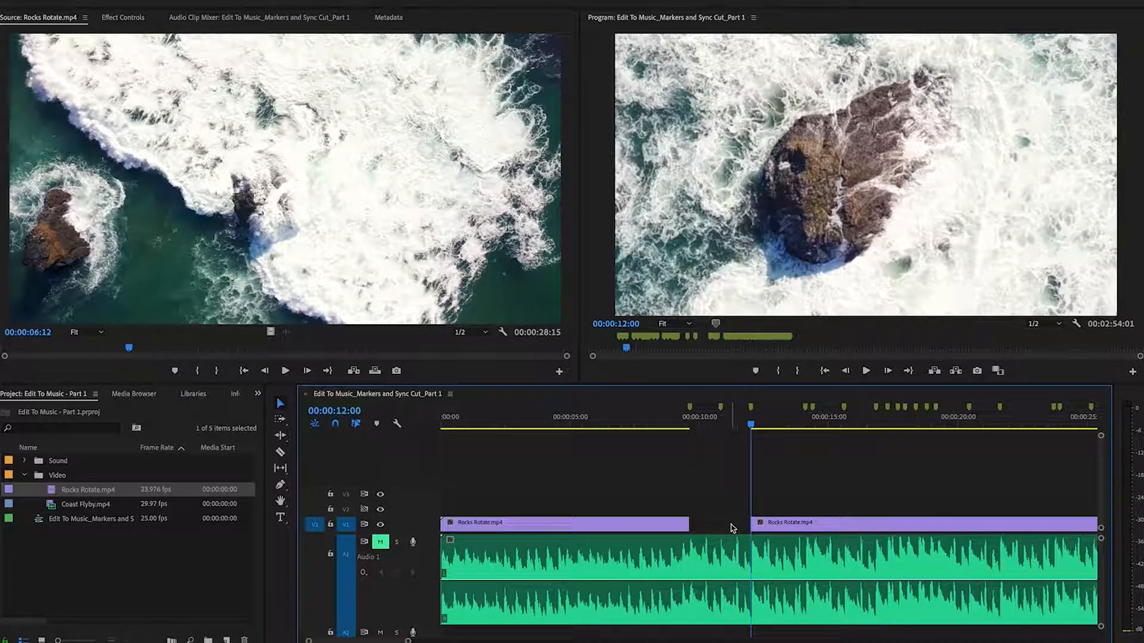
{"action": "left_click_drag", "start_coordinate": [851, 532], "coordinate": [799, 529]}
Scrub across the new cut and position the playhead exactly on the second marker at 00:00:10:21
{"action": "left_click", "coordinate": [678, 426]}
{"action": "left_click_drag", "start_coordinate": [677, 425], "coordinate": [717, 426]}
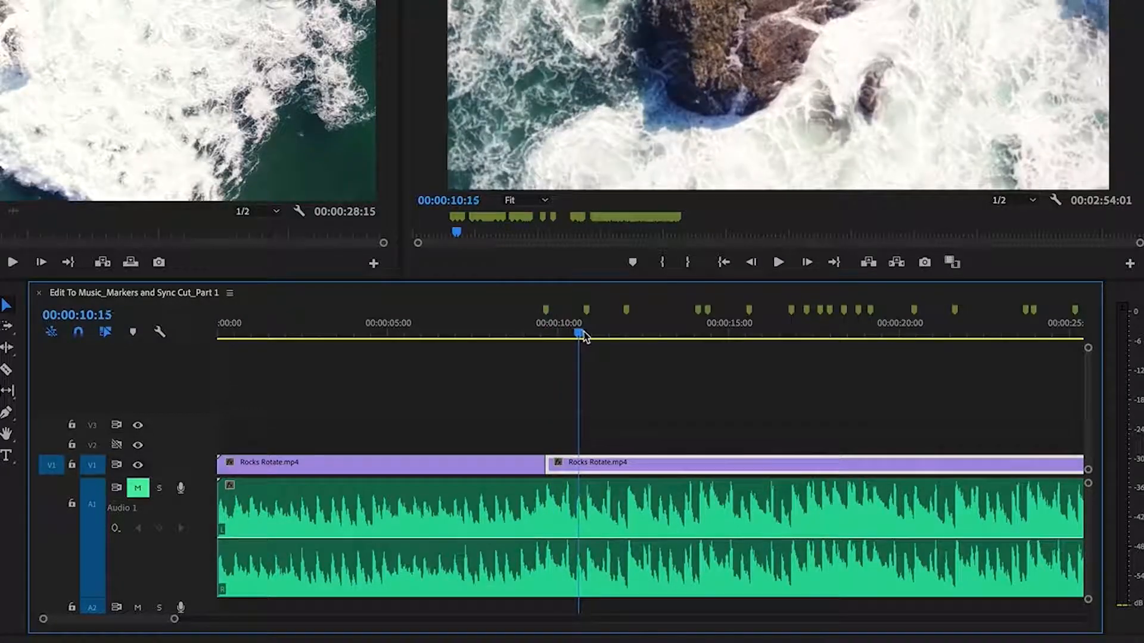
{"action": "left_click_drag", "start_coordinate": [584, 336], "coordinate": [586, 334]}
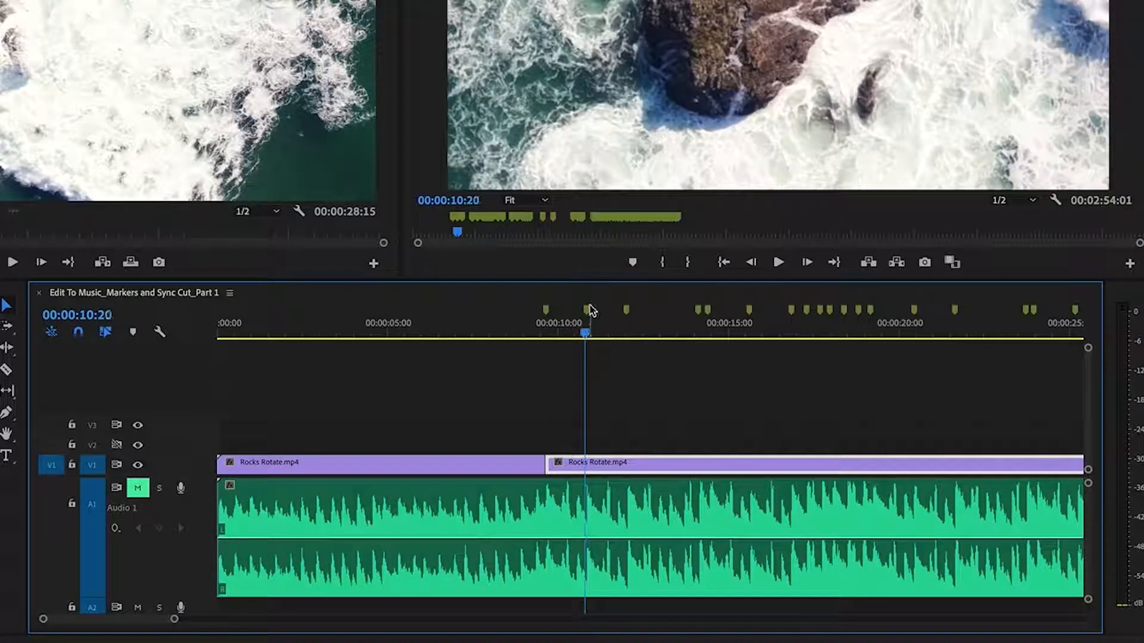
{"action": "left_click", "coordinate": [587, 322]}
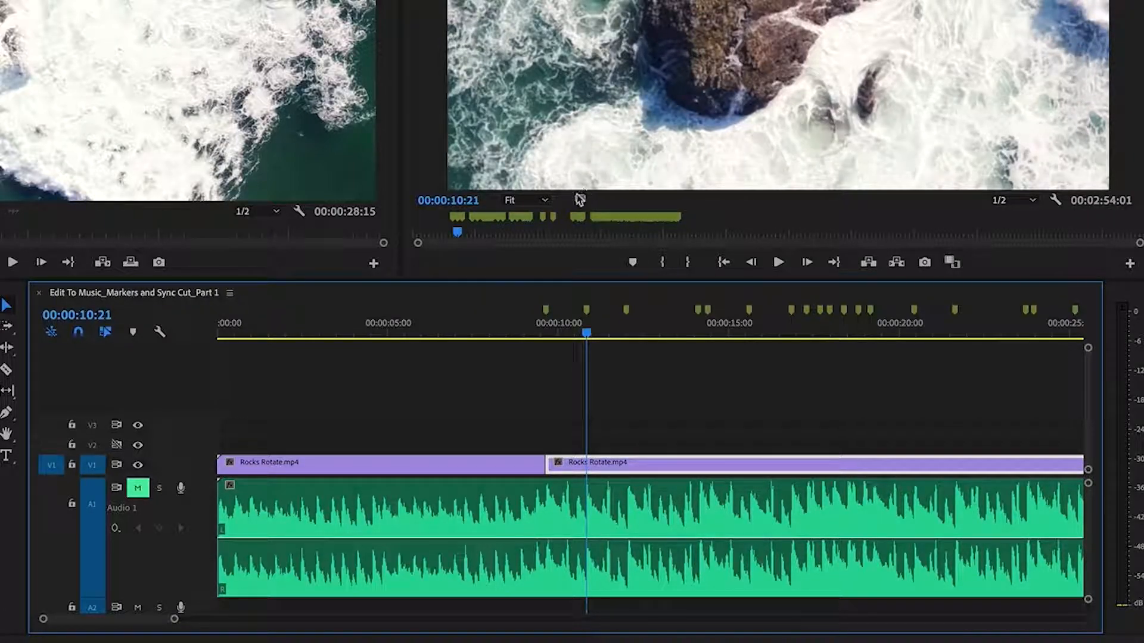
Split the second Rocks Rotate.mp4 section on V1 at the second marker, 00:00:10:21, and again at 00:00:12:22
{"action": "key", "text": "c"}
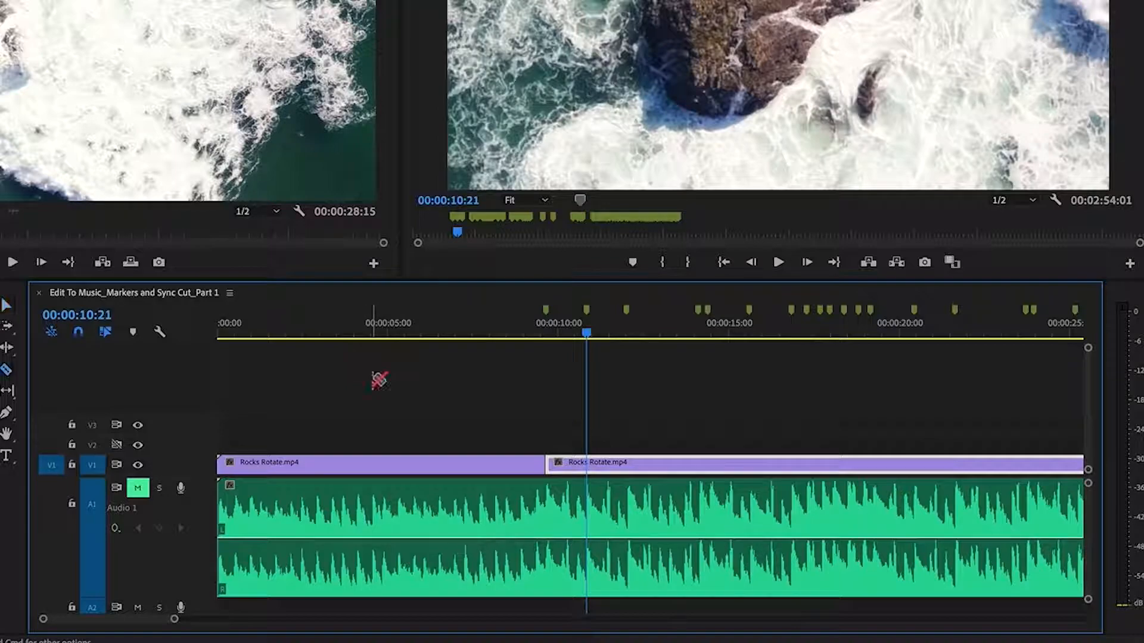
{"action": "left_click", "coordinate": [588, 462]}
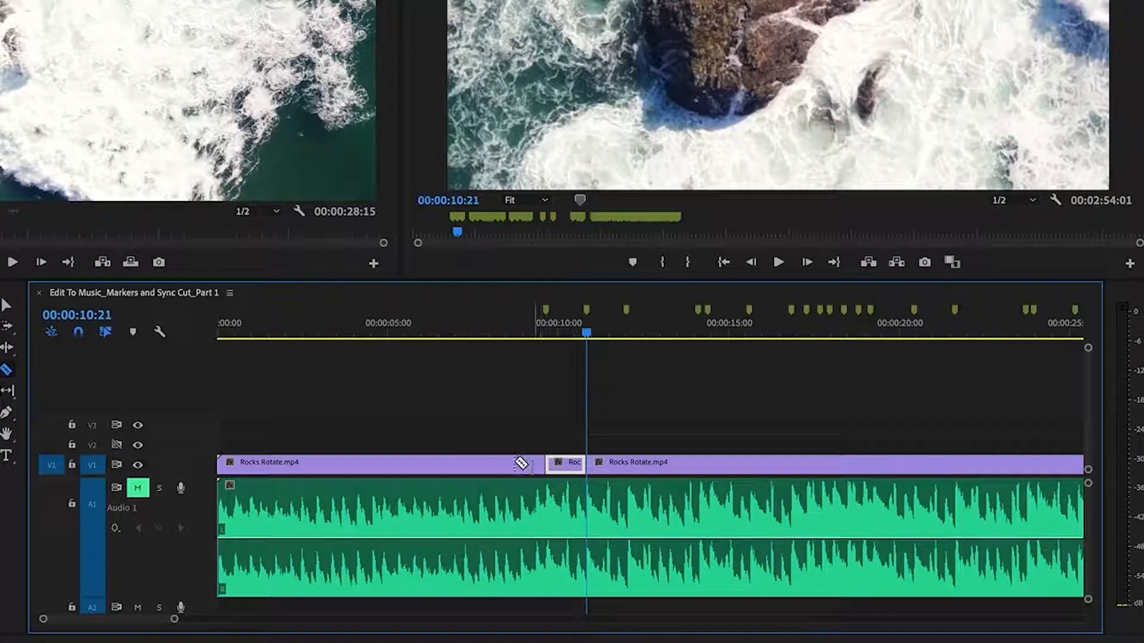
{"action": "left_click_drag", "start_coordinate": [589, 338], "coordinate": [660, 337]}
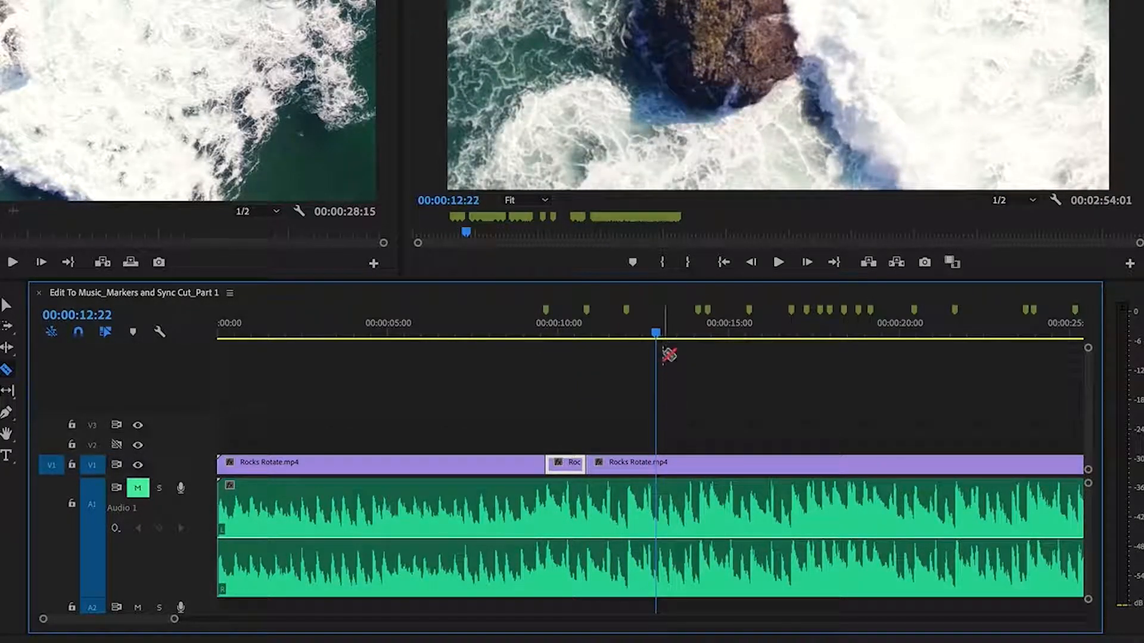
{"action": "left_click", "coordinate": [660, 464]}
Delete the section between 00:00:10:21 and 00:00:12:22 and close the gap by moving the remaining section against the cut at the second marker
{"action": "key", "text": "v"}
{"action": "left_click", "coordinate": [635, 471]}
{"action": "key", "text": "Delete"}
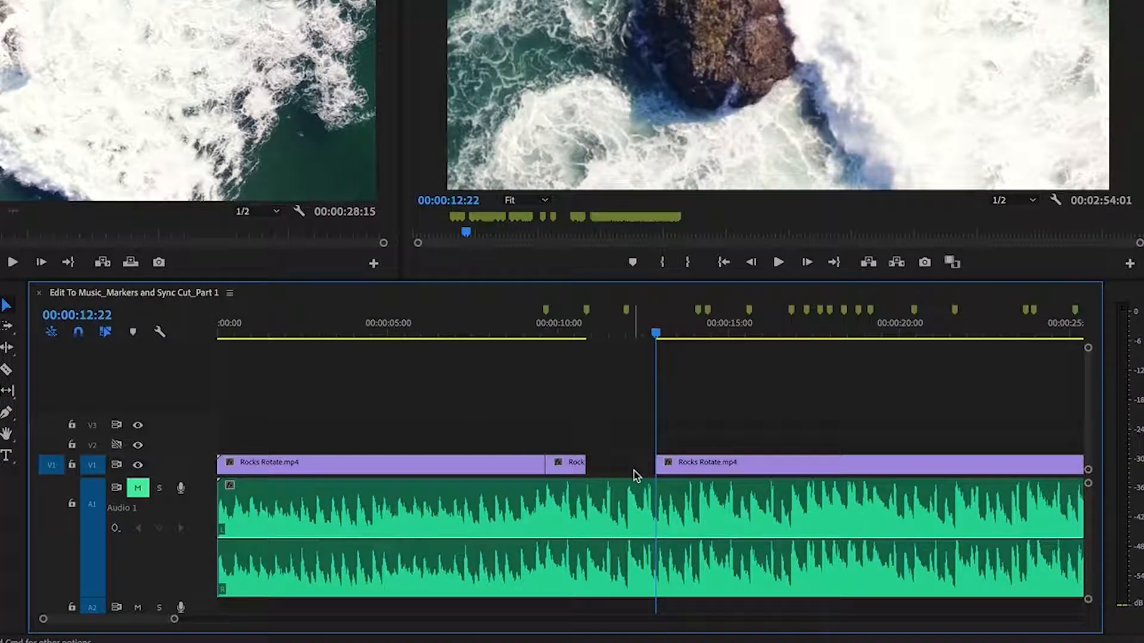
{"action": "left_click_drag", "start_coordinate": [765, 468], "coordinate": [695, 467]}
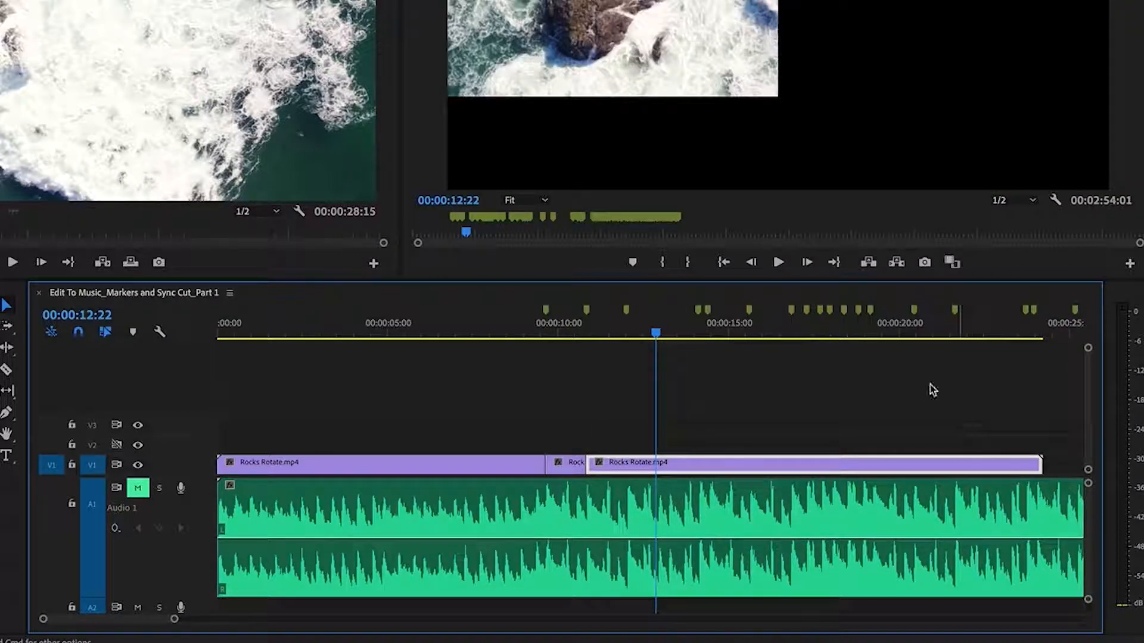
Split the last Rocks Rotate.mp4 section at the third marker, 00:00:12:00, and again at 00:00:13:15
{"action": "left_click_drag", "start_coordinate": [657, 339], "coordinate": [629, 340]}
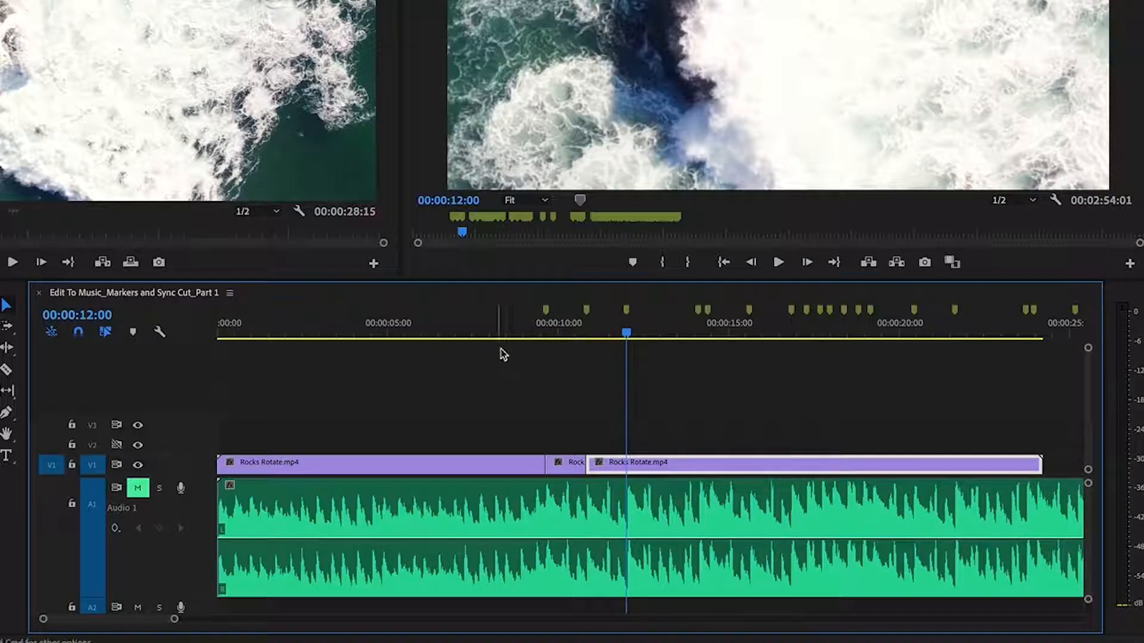
{"action": "key", "text": "c"}
{"action": "left_click", "coordinate": [628, 465]}
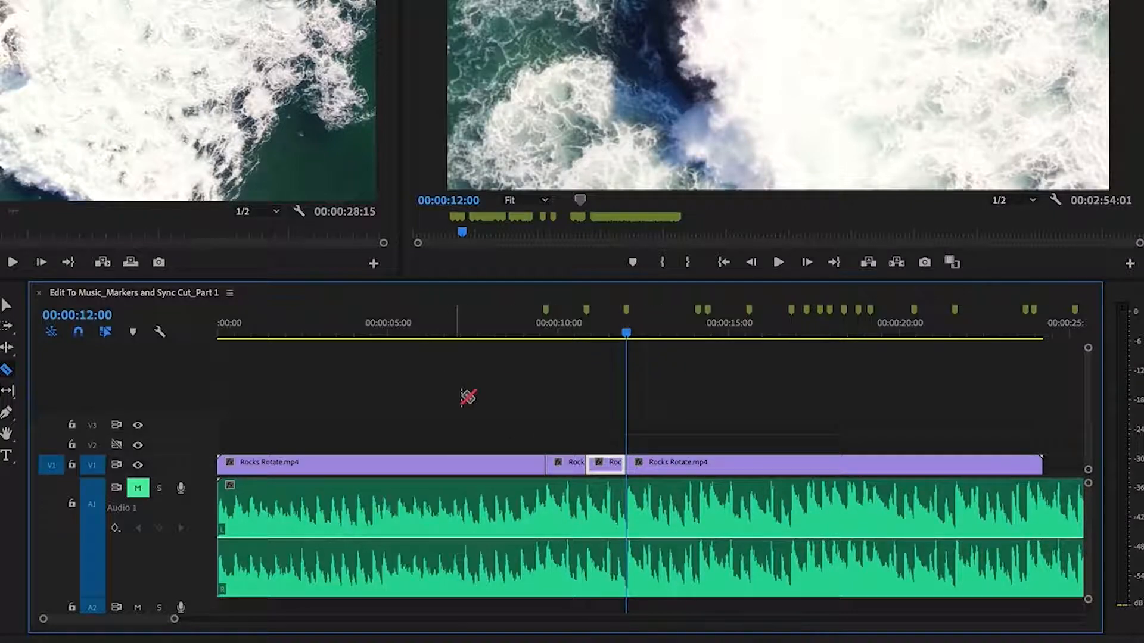
{"action": "left_click_drag", "start_coordinate": [630, 335], "coordinate": [685, 345]}
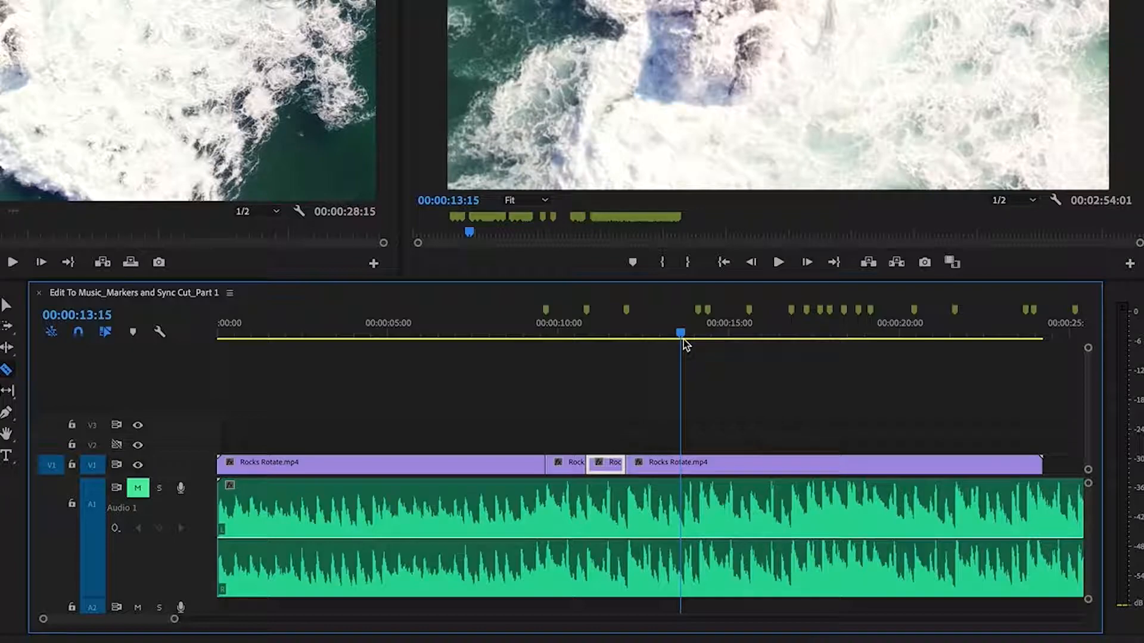
{"action": "left_click", "coordinate": [681, 463]}
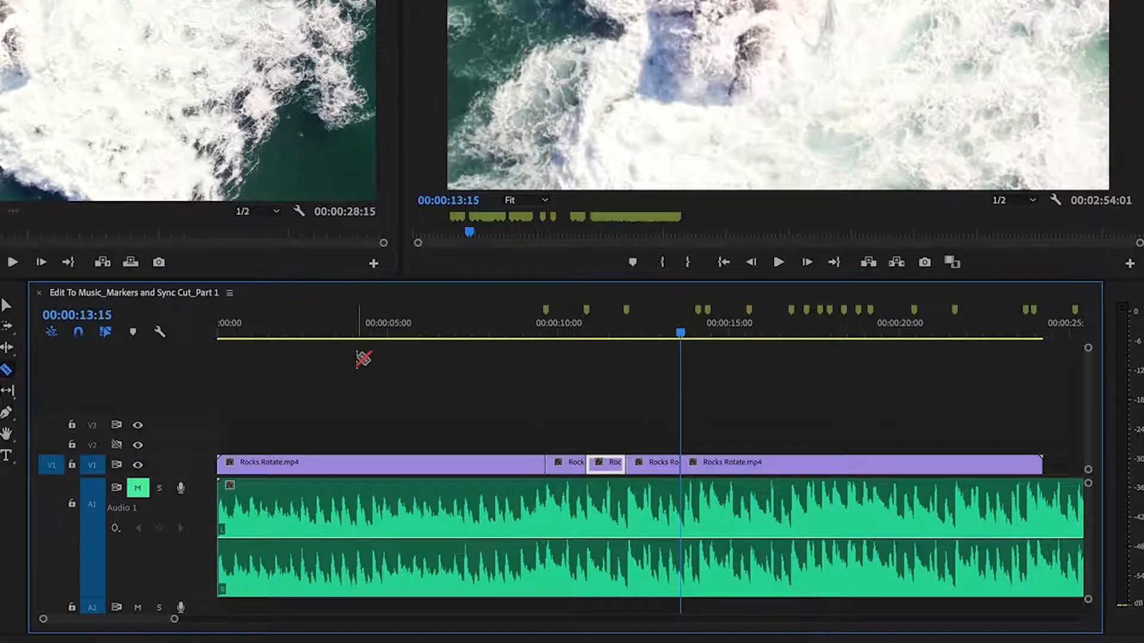
Delete the section between 00:00:12:00 and 00:00:13:15 and move the remaining footage back to the third marker
{"action": "key", "text": "v"}
{"action": "left_click", "coordinate": [659, 468]}
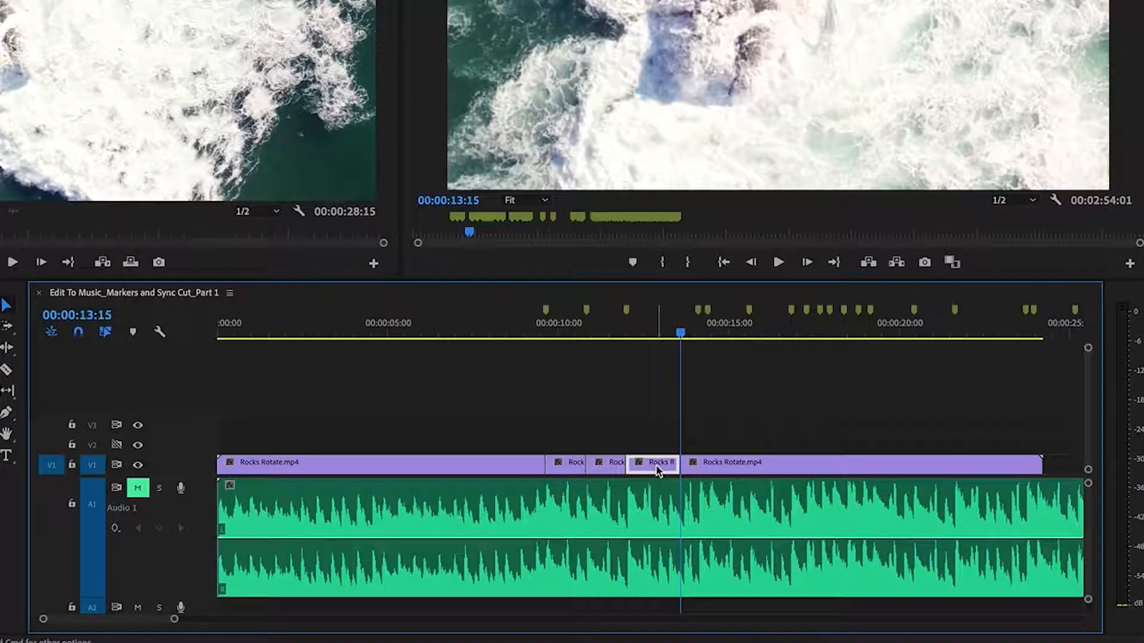
{"action": "key", "text": "Delete"}
{"action": "left_click_drag", "start_coordinate": [734, 468], "coordinate": [684, 467]}
Split the last Rocks Rotate.mp4 section at the fourth marker, 00:00:14:03, and again at 00:00:15:03
{"action": "mouse_move", "coordinate": [682, 337]}
{"action": "left_mouse_down"}
{"action": "mouse_move", "coordinate": [629, 335]}
{"action": "mouse_move", "coordinate": [699, 335]}
{"action": "left_mouse_up"}
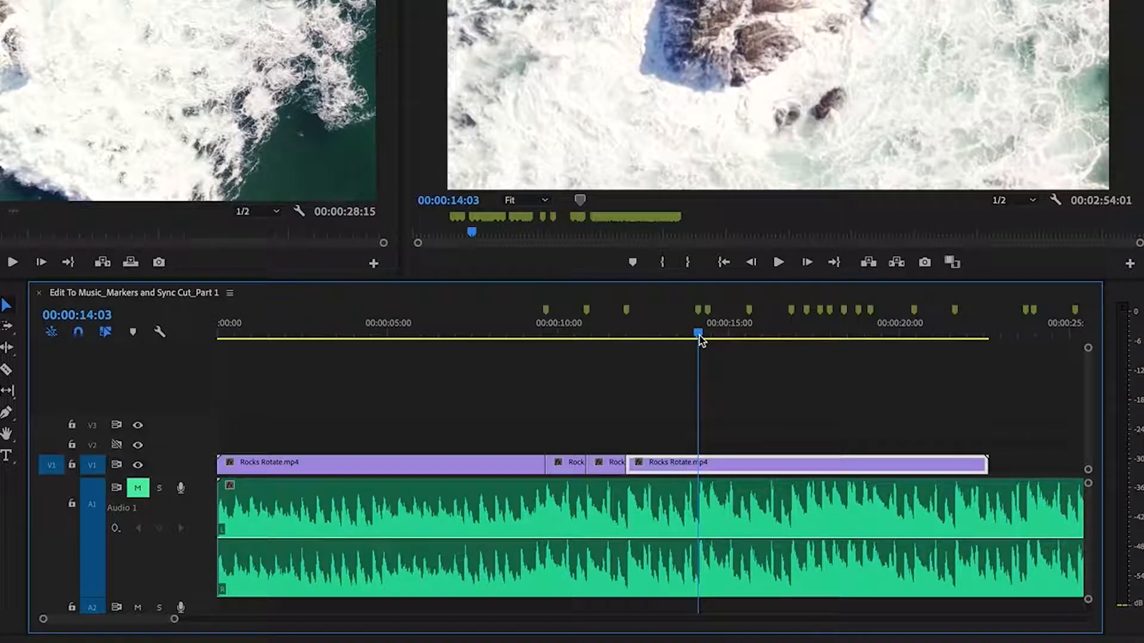
{"action": "mouse_move", "coordinate": [699, 335]}
{"action": "left_mouse_down"}
{"action": "mouse_move", "coordinate": [684, 333]}
{"action": "mouse_move", "coordinate": [699, 335]}
{"action": "left_mouse_up"}
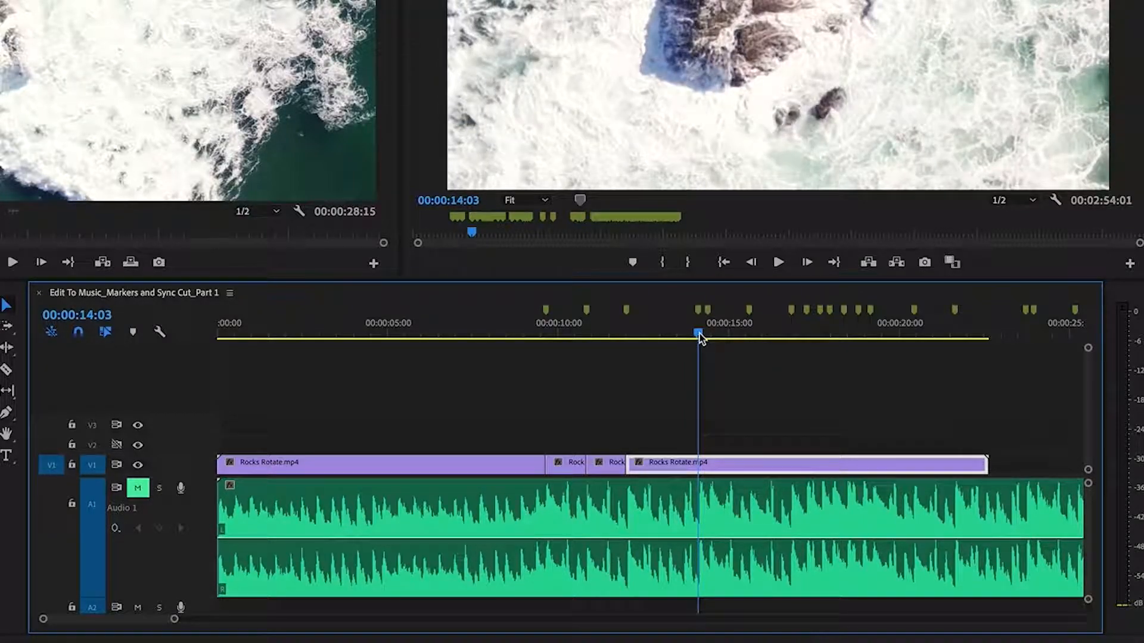
{"action": "key", "text": "c"}
{"action": "left_click", "coordinate": [699, 463]}
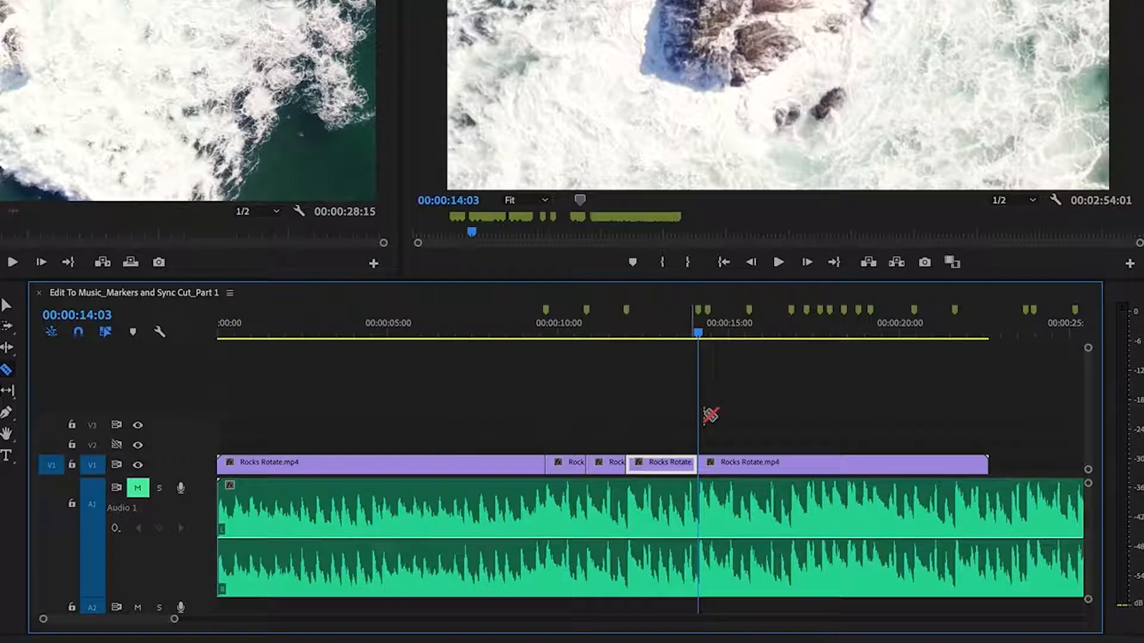
{"action": "left_click_drag", "start_coordinate": [701, 338], "coordinate": [737, 339]}
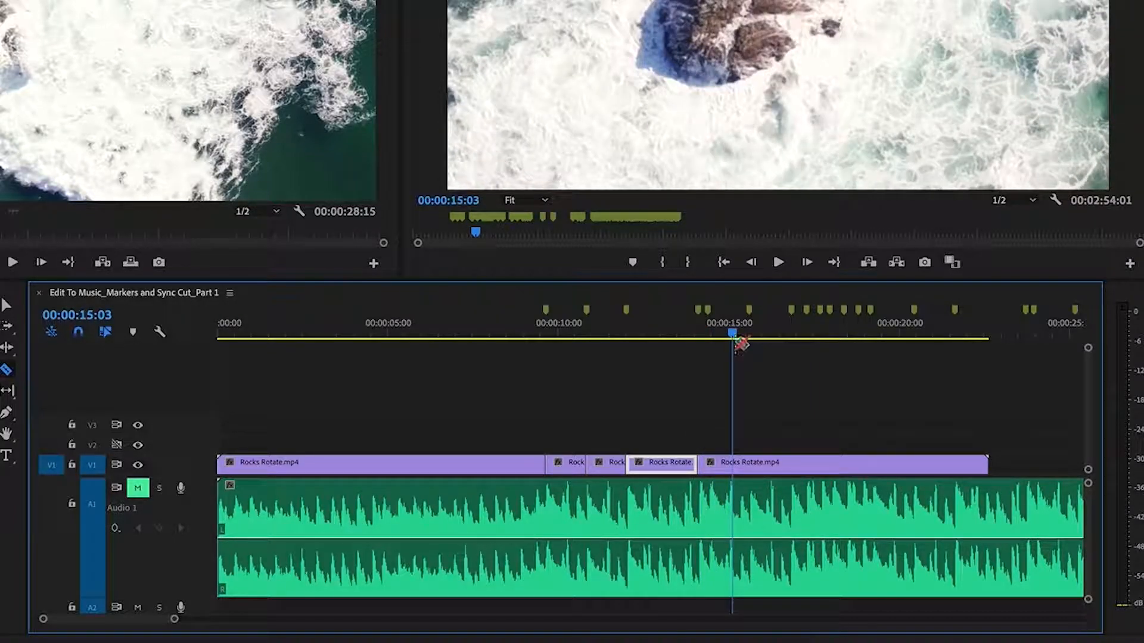
{"action": "left_click", "coordinate": [733, 462]}
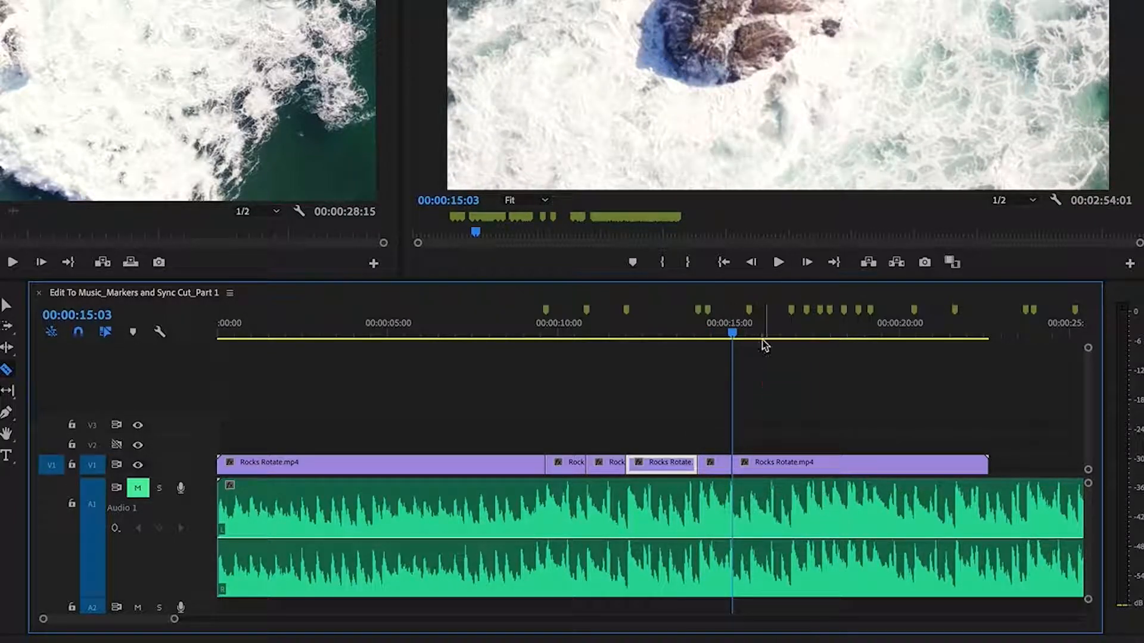
Delete the section between 00:00:14:03 and 00:00:15:03 and move the remaining footage back to the fourth marker
{"action": "key", "text": "v"}
{"action": "left_click", "coordinate": [722, 465]}
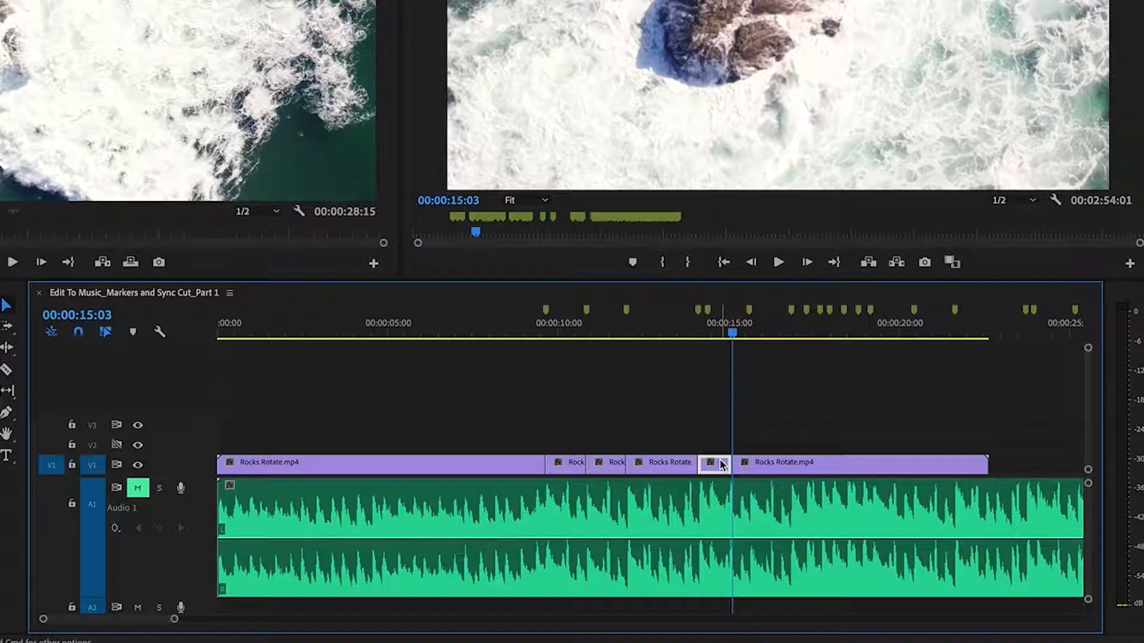
{"action": "key", "text": "Delete"}
{"action": "left_click_drag", "start_coordinate": [793, 468], "coordinate": [759, 468]}
Split the last Rocks Rotate.mp4 section at the fifth marker, 00:00:14:10, and again at 00:00:15:14
{"action": "left_click_drag", "start_coordinate": [732, 339], "coordinate": [712, 340]}
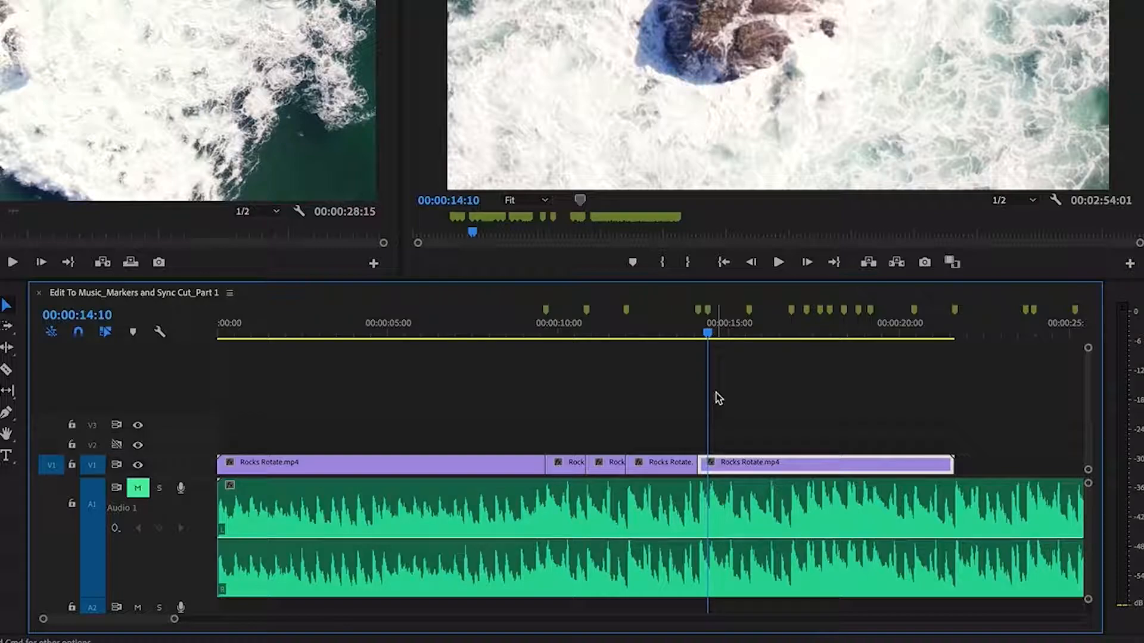
{"action": "key", "text": "c"}
{"action": "left_click", "coordinate": [711, 464]}
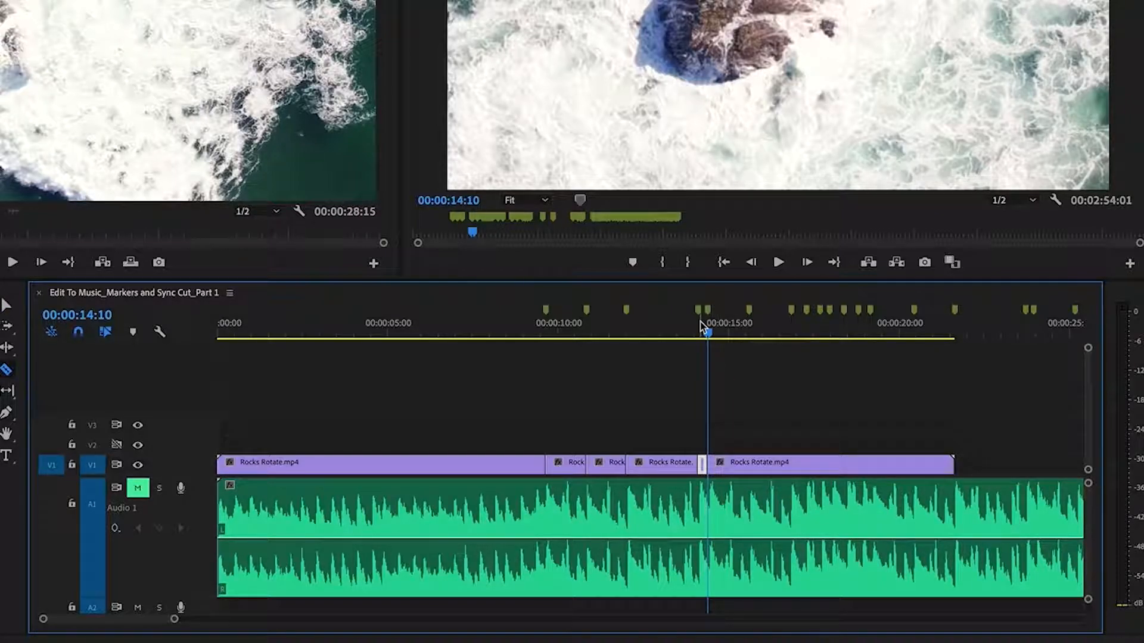
{"action": "left_click_drag", "start_coordinate": [711, 333], "coordinate": [749, 335]}
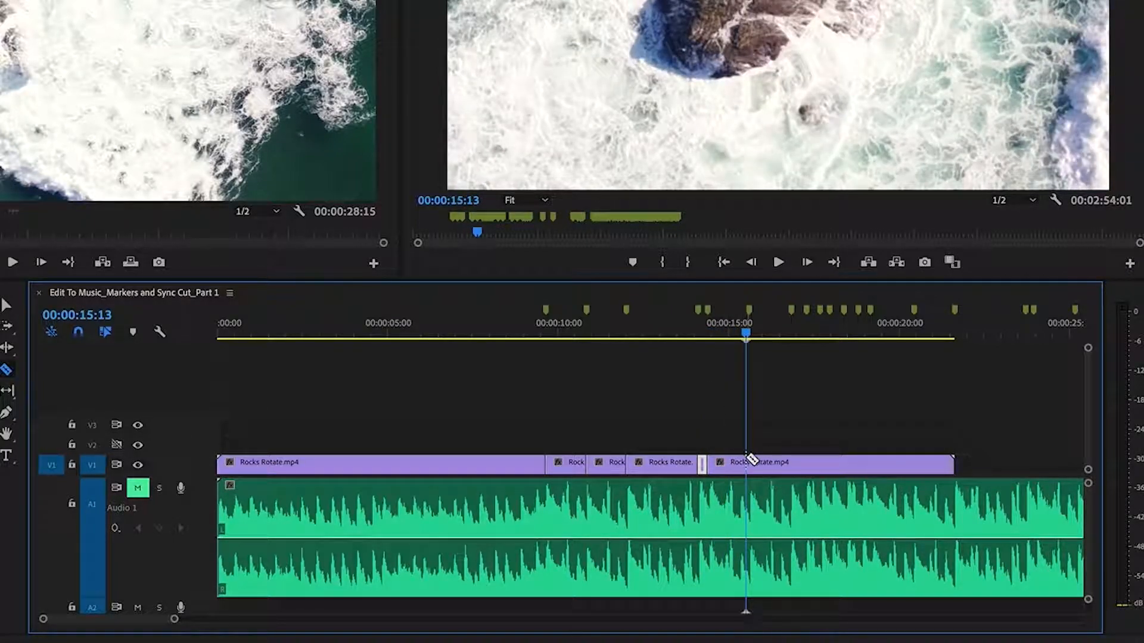
{"action": "mouse_move", "coordinate": [748, 336]}
{"action": "left_mouse_down"}
{"action": "mouse_move", "coordinate": [697, 340]}
{"action": "mouse_move", "coordinate": [749, 340]}
{"action": "left_mouse_up"}
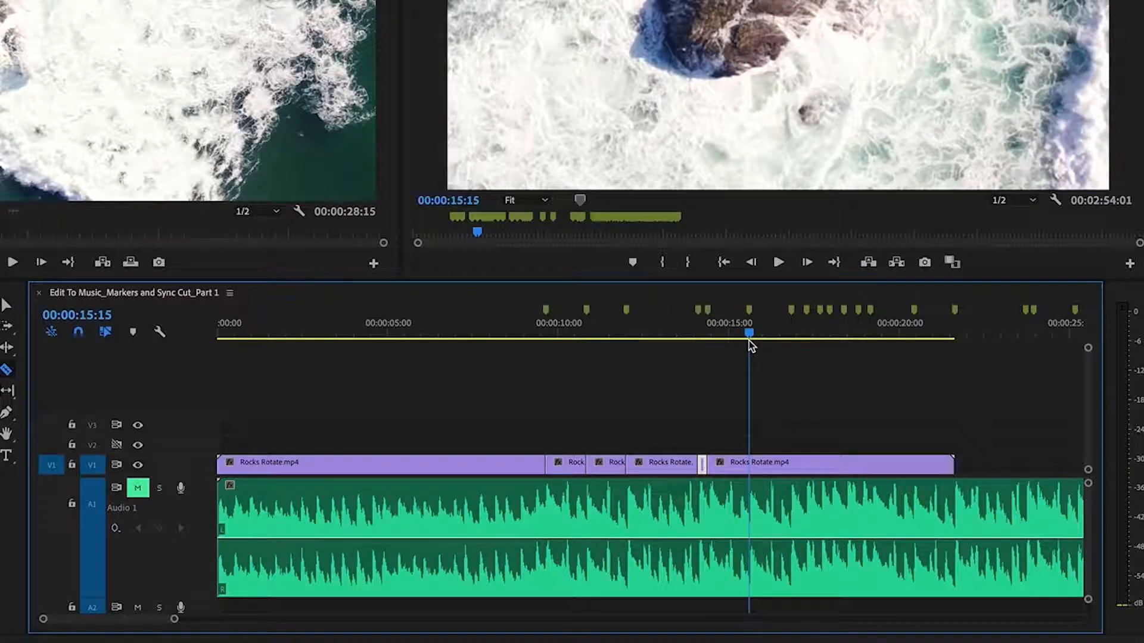
{"action": "left_click", "coordinate": [747, 464]}
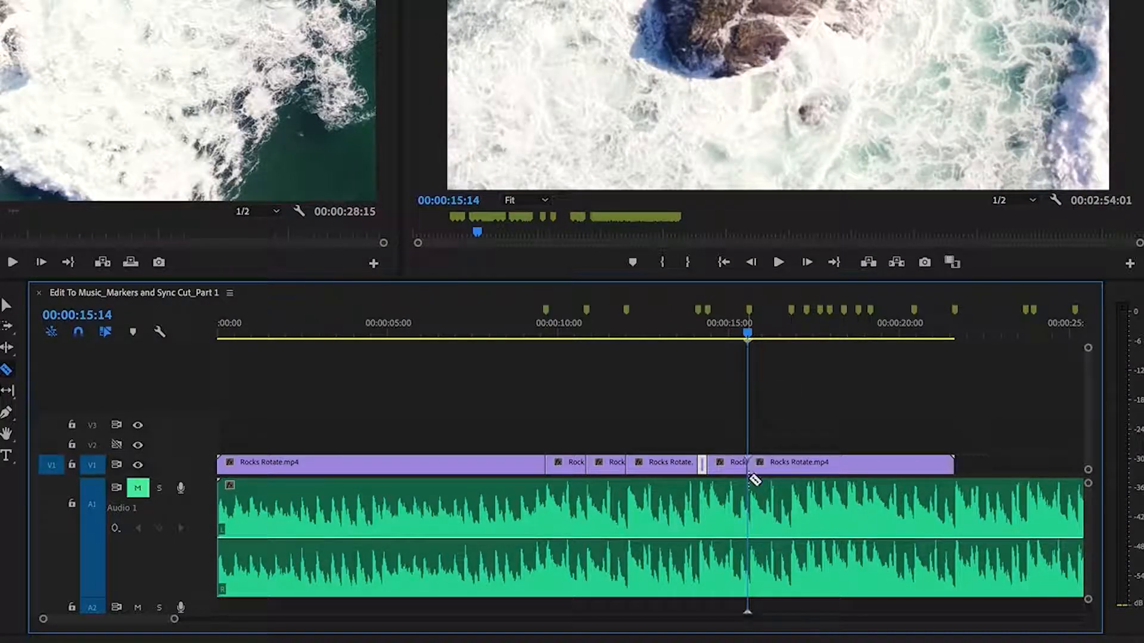
Delete the section between 00:00:14:10 and 00:00:15:14 and move the remaining footage back to the fifth marker
{"action": "key", "text": "v"}
{"action": "left_click", "coordinate": [725, 472]}
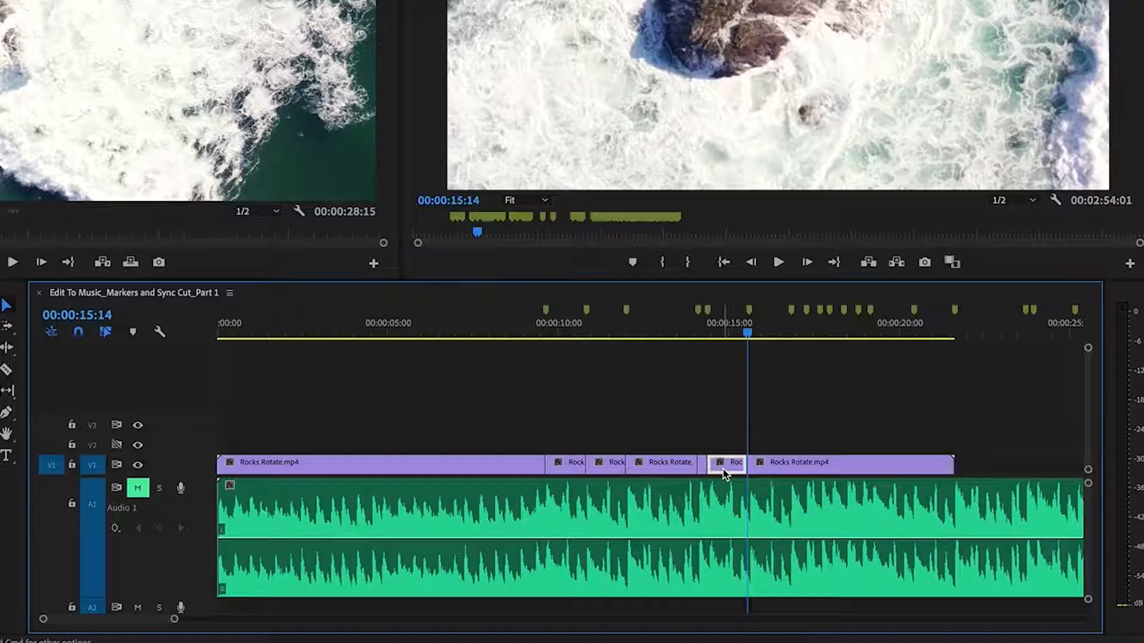
{"action": "key", "text": "Delete"}
{"action": "left_click_drag", "start_coordinate": [779, 469], "coordinate": [742, 471]}
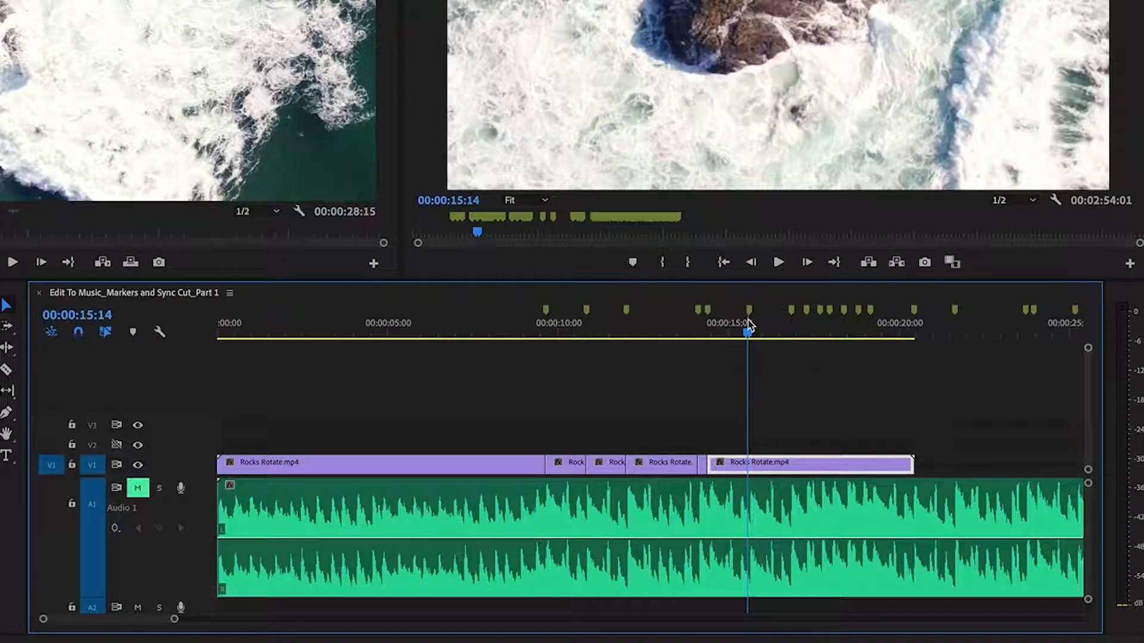
Position the playhead exactly on the sixth marker and split the last Rocks Rotate.mp4 section there at 00:00:15:15
{"action": "left_click_drag", "start_coordinate": [750, 334], "coordinate": [750, 335]}
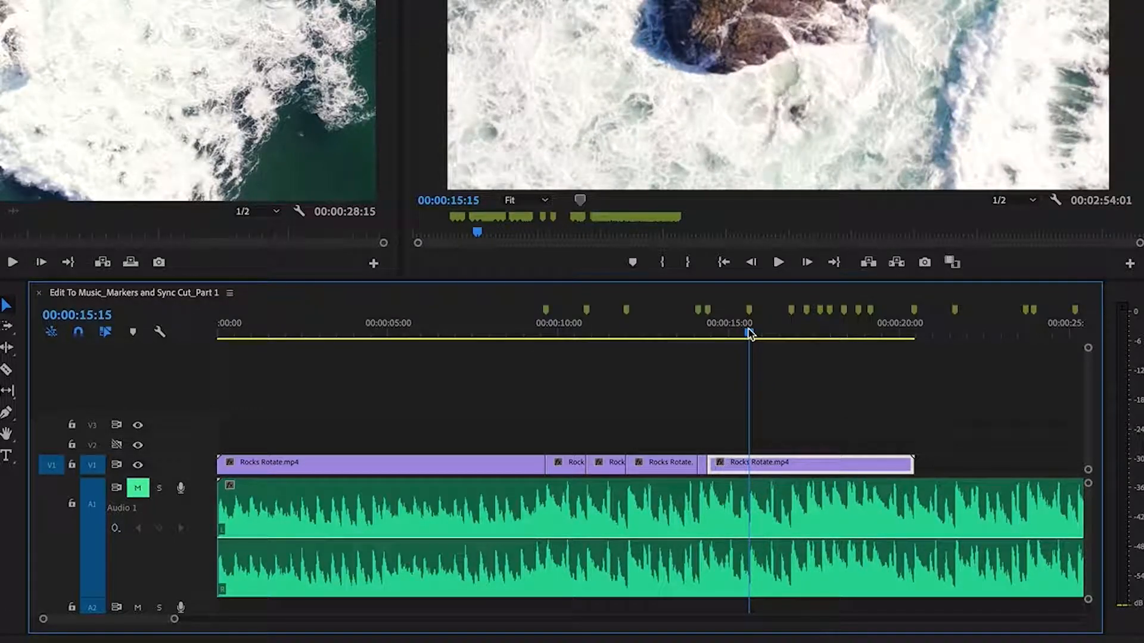
{"action": "key", "text": "c"}
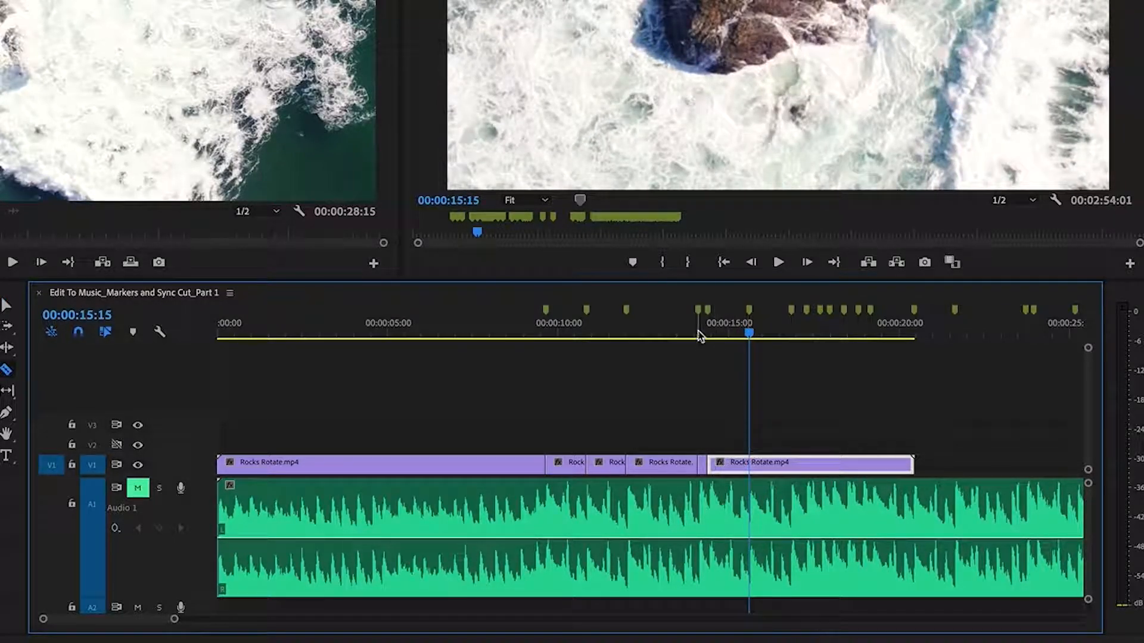
{"action": "left_click_drag", "start_coordinate": [691, 335], "coordinate": [750, 337]}
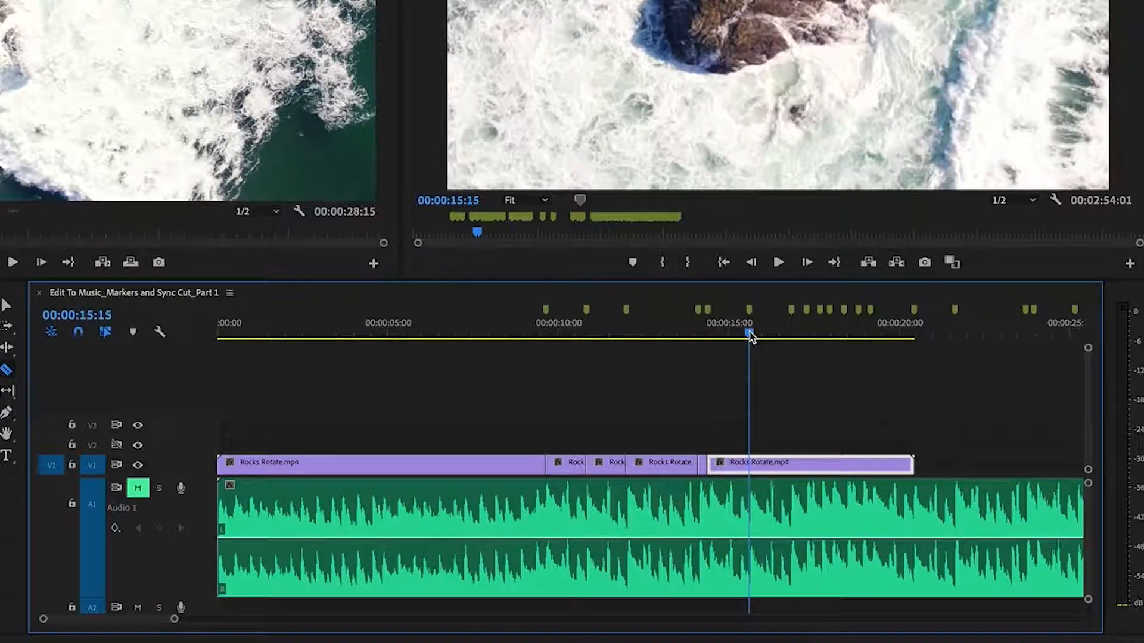
{"action": "left_click", "coordinate": [754, 464]}
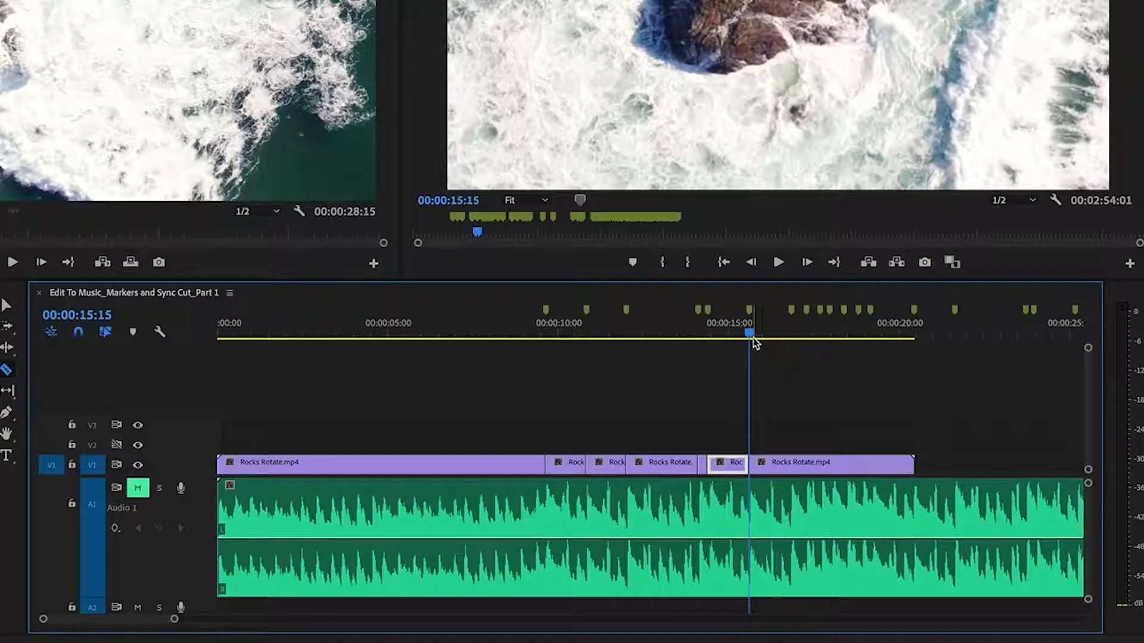
Scrub past the new cut and delete all Rocks Rotate.mp4 footage after the sixth marker
{"action": "left_click_drag", "start_coordinate": [754, 341], "coordinate": [777, 342]}
{"action": "left_click_drag", "start_coordinate": [792, 339], "coordinate": [763, 341]}
{"action": "key", "text": "v"}
{"action": "left_click", "coordinate": [844, 471]}
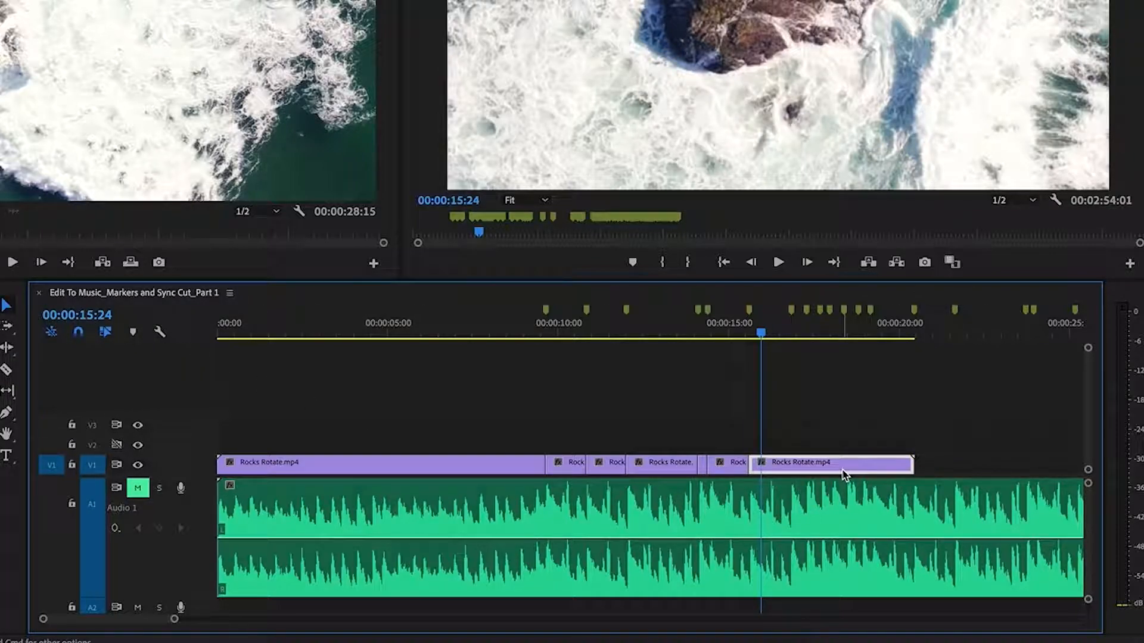
{"action": "key", "text": "Delete"}
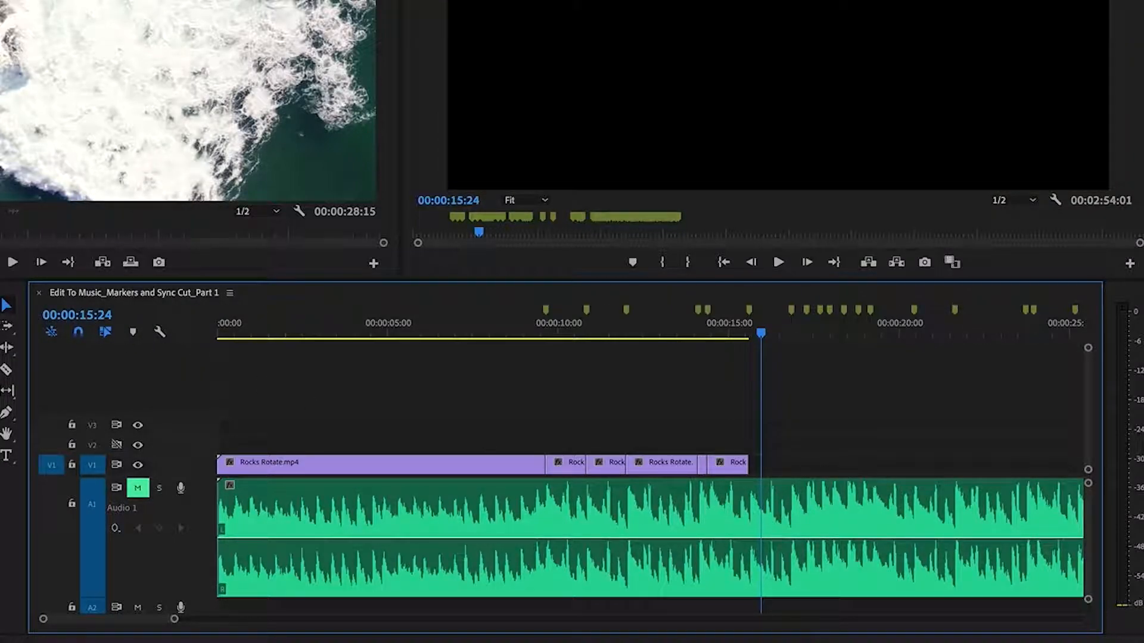
Place Coast Flyby.mp4 on video track V1 directly after the last Rocks Rotate.mp4 section
{"action": "key", "text": "shift+1"}
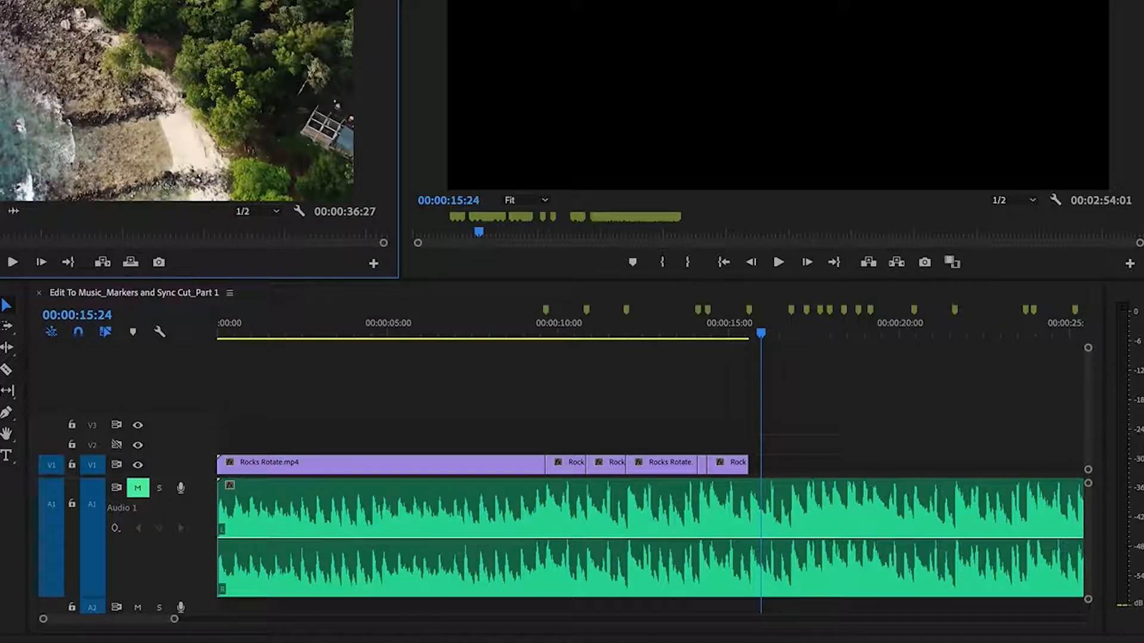
{"action": "left_click_drag", "start_coordinate": [427, 325], "coordinate": [760, 468]}
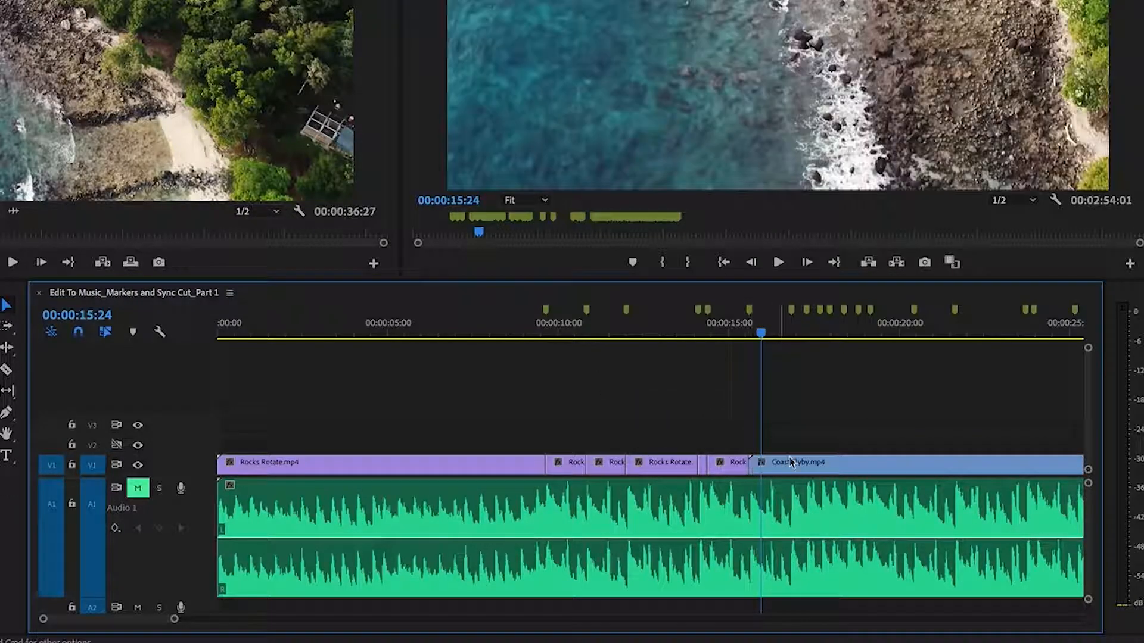
Position the playhead on the seventh marker at 00:00:16:21 and activate the Razor tool for cutting Coast Flyby.mp4
{"action": "scroll", "coordinate": [761, 380], "scroll_direction": "down", "scroll_amount": 5}
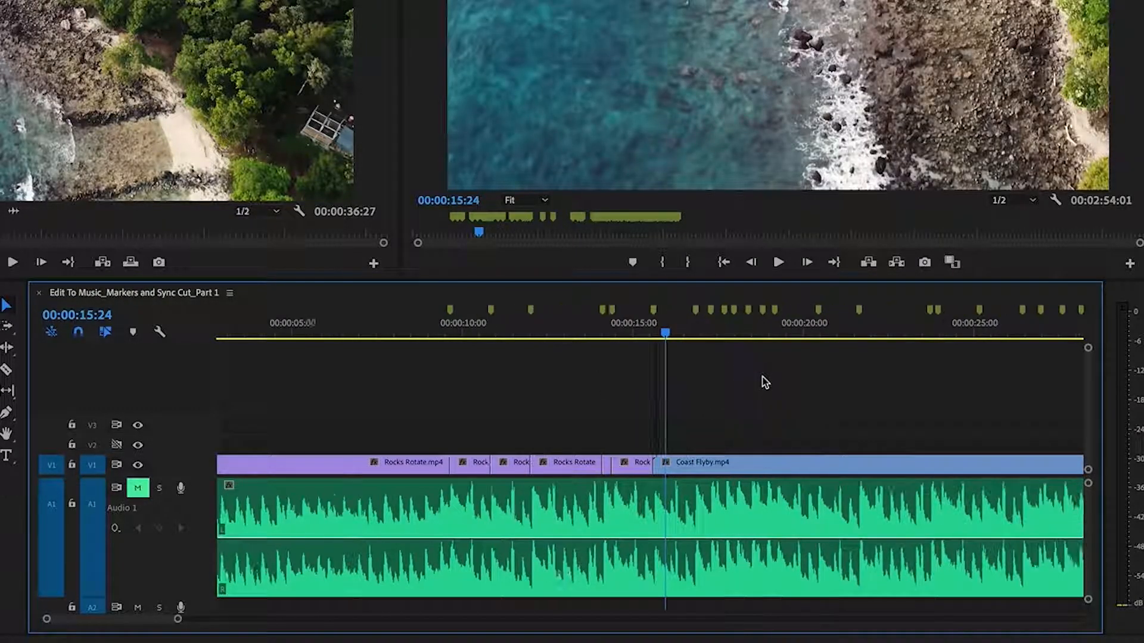
{"action": "left_click", "coordinate": [529, 337]}
{"action": "left_click_drag", "start_coordinate": [534, 340], "coordinate": [554, 338]}
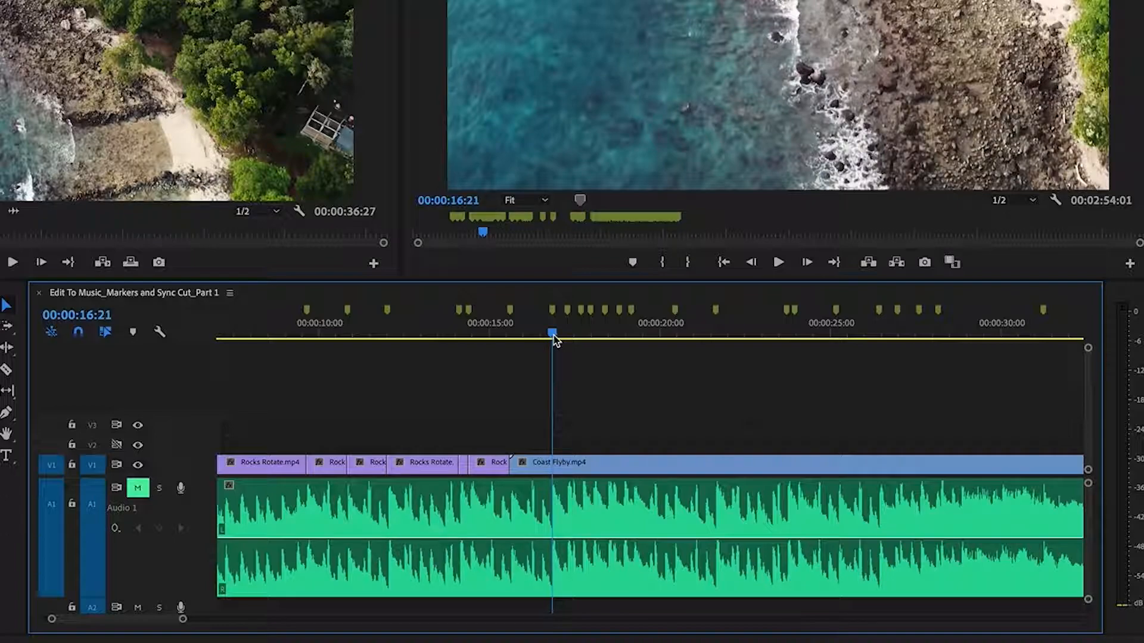
{"action": "scroll", "coordinate": [477, 429], "scroll_direction": "up", "scroll_amount": 5}
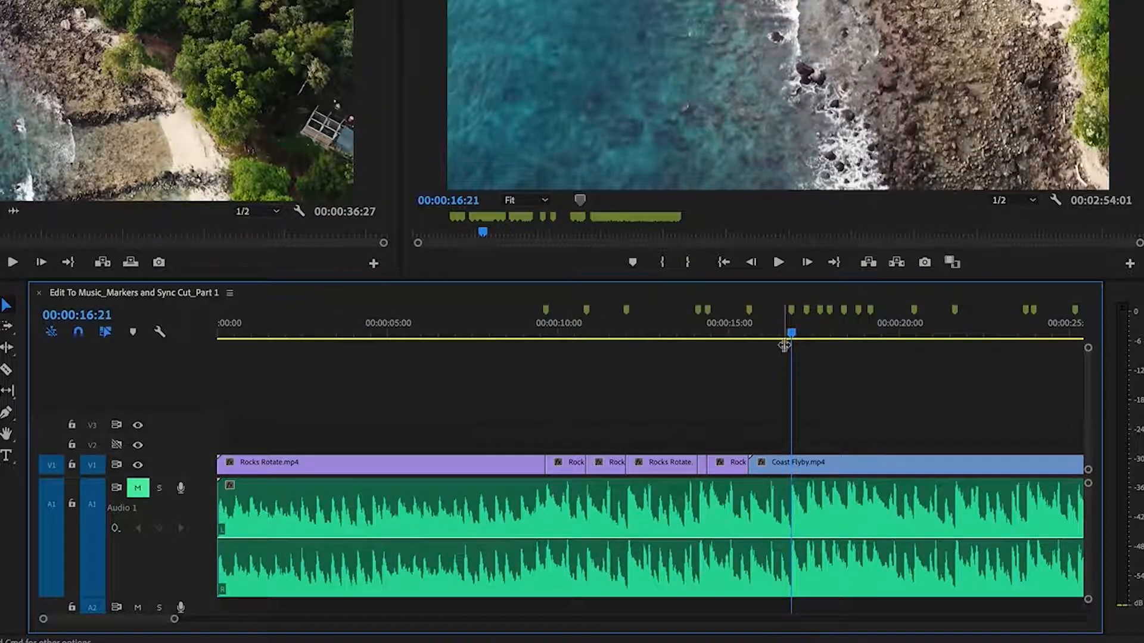
{"action": "left_click", "coordinate": [7, 370]}
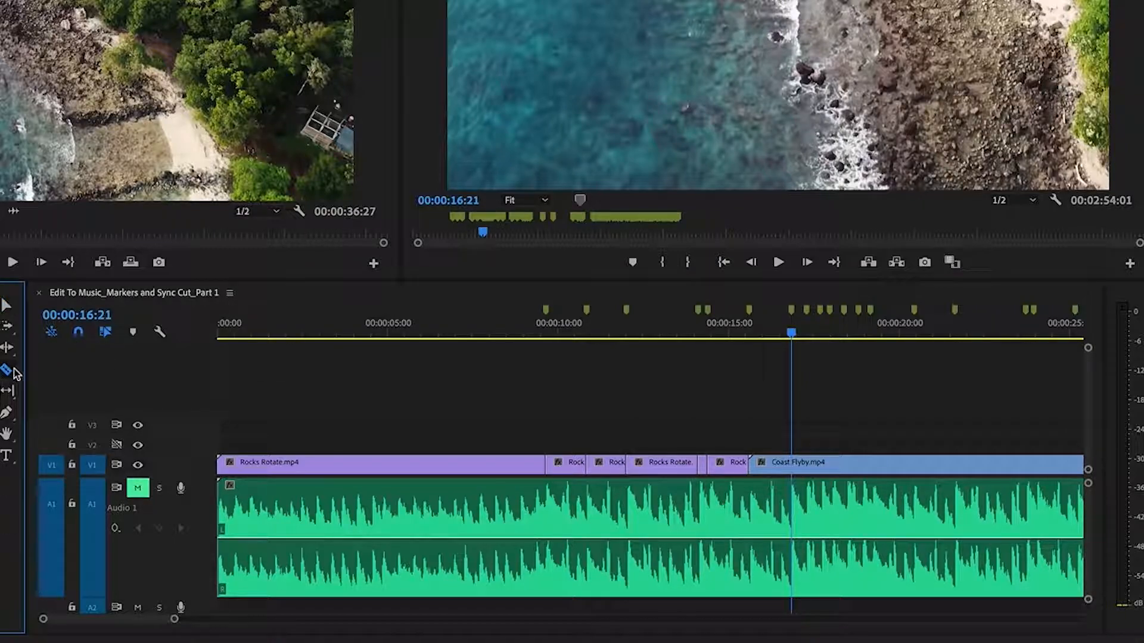